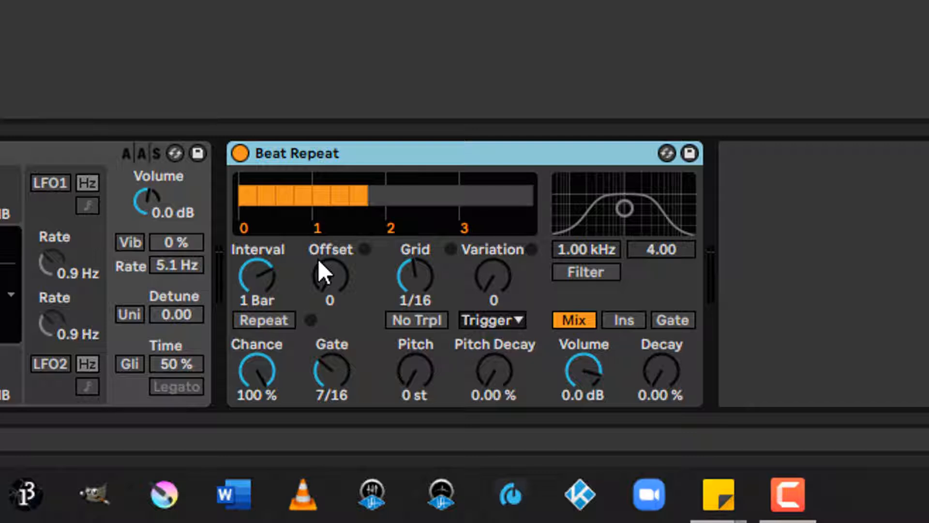
Step: Start playback and try Beat Repeat Intervals of 1/16, 1/4 and 1 Bar, with Variation raised to 6
key("space")
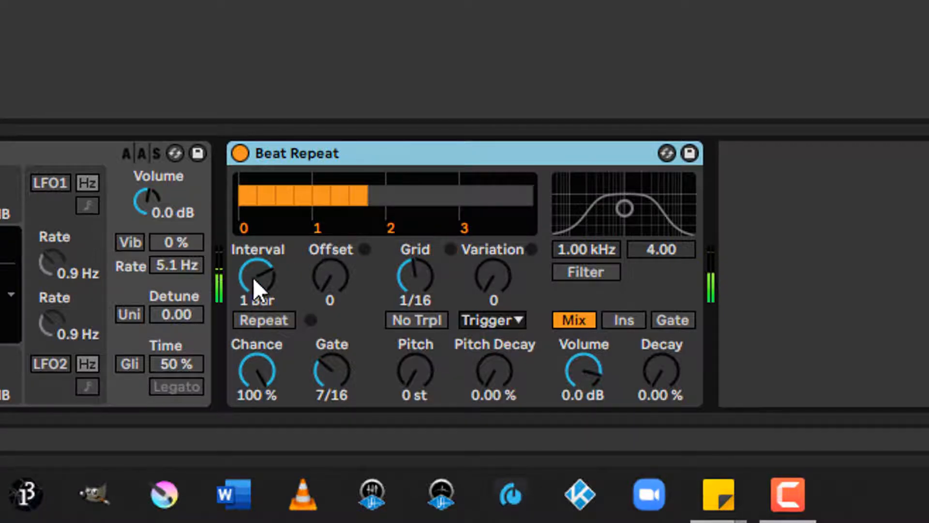
left_click_drag(255, 276, 254, 314)
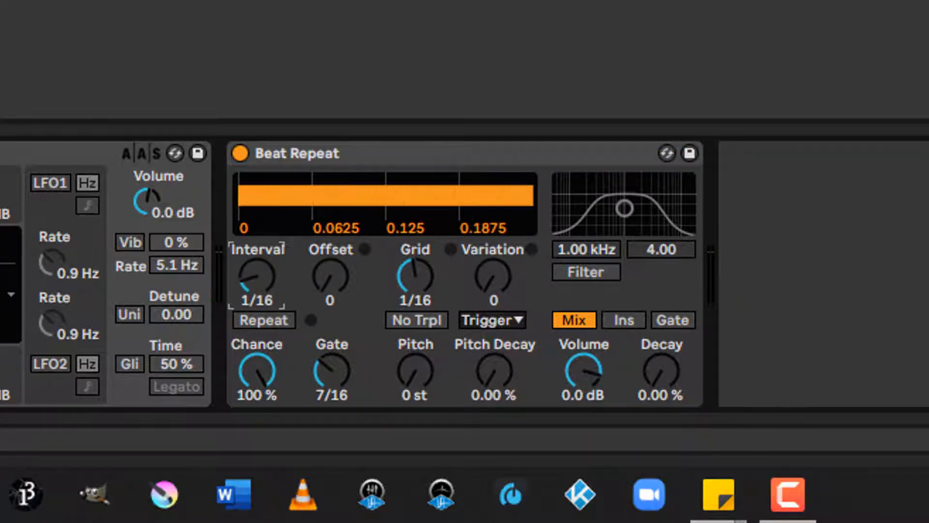
left_click_drag(256, 277, 256, 257)
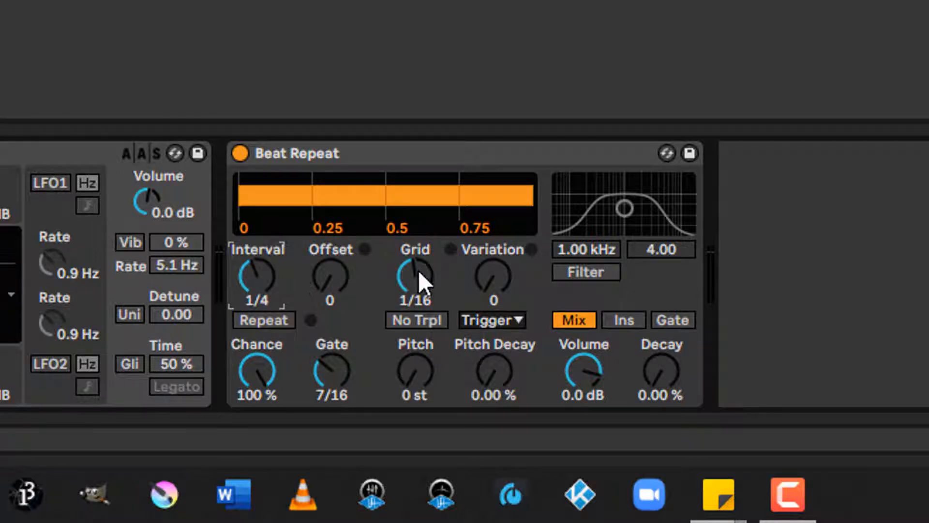
mouse_move(501, 268)
left_mouse_down()
mouse_move(493, 242)
mouse_move(493, 255)
left_mouse_up()
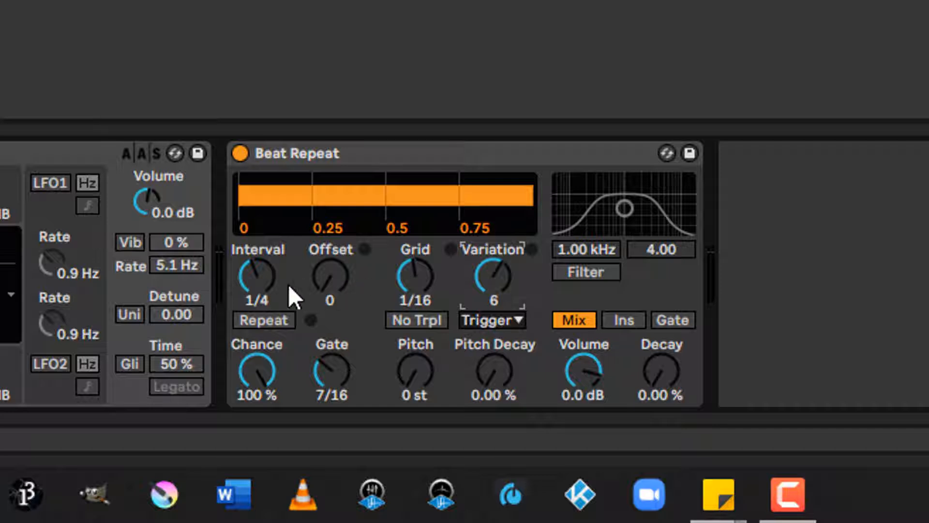
left_click_drag(257, 277, 257, 259)
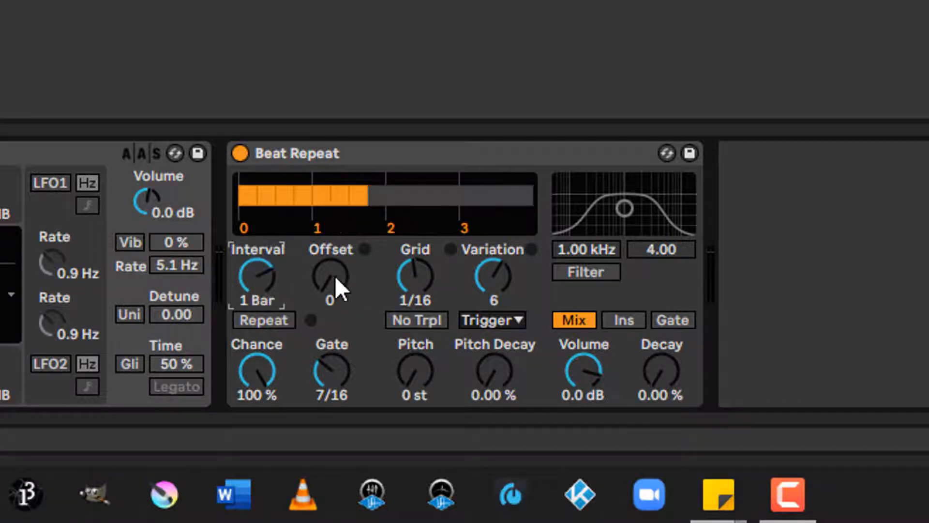
Step: Try a Beat Repeat Offset of 3/16, and return the Offset to 0
left_click_drag(318, 293, 318, 283)
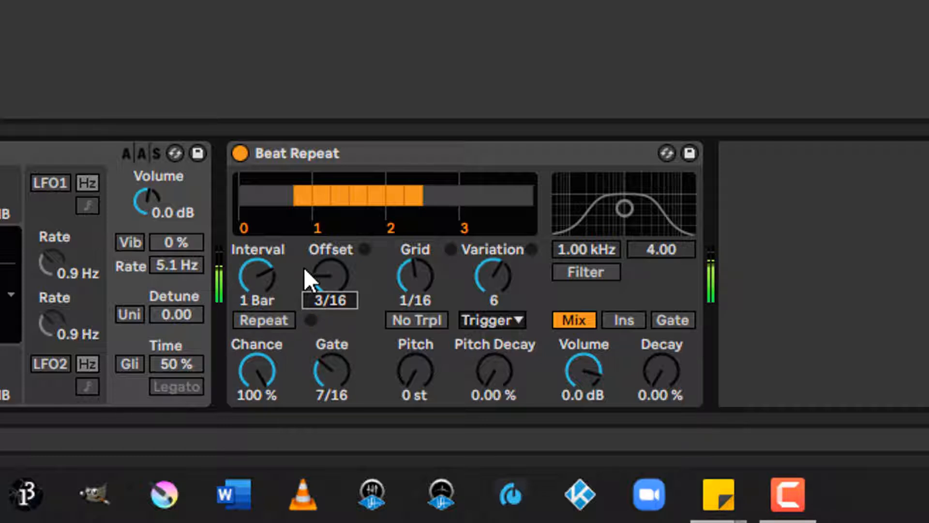
left_click_drag(321, 280, 324, 278)
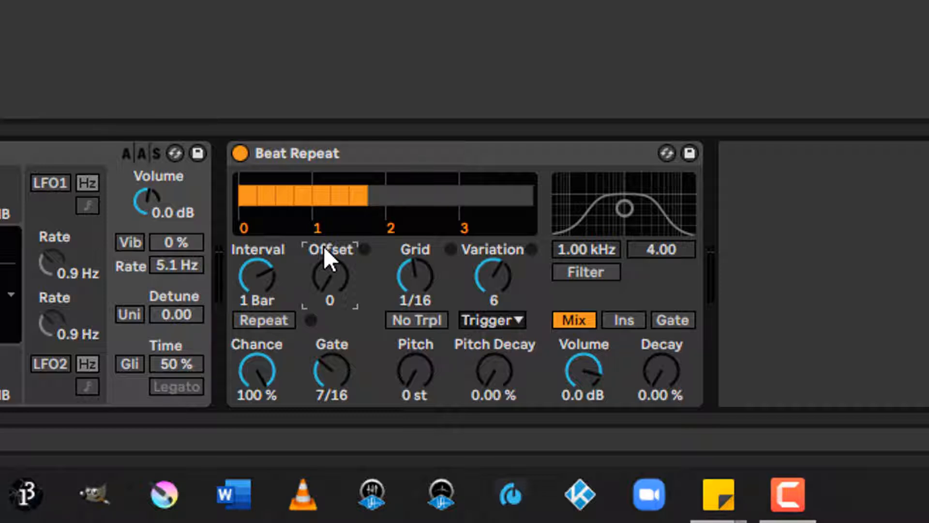
Step: Try a Pitch of -5 st with 15.1 % Pitch Decay, and set Pitch Decay to 0.00 % and Pitch to -12 st
left_click_drag(424, 373, 424, 390)
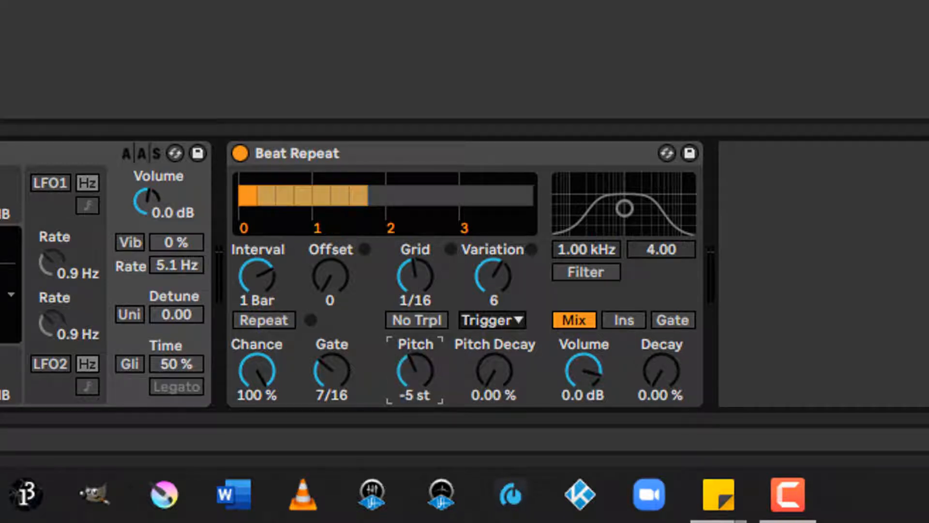
left_click_drag(494, 370, 439, 341)
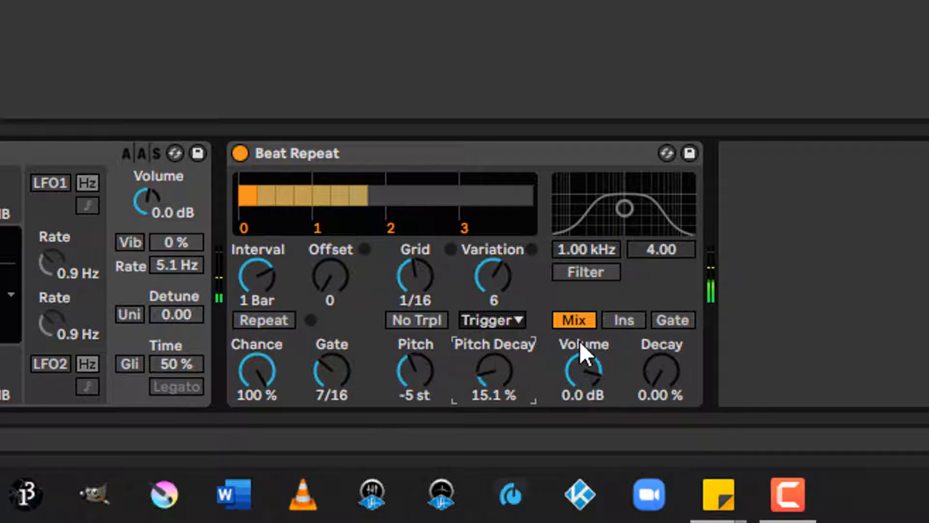
left_click_drag(489, 368, 489, 388)
left_click_drag(427, 366, 427, 387)
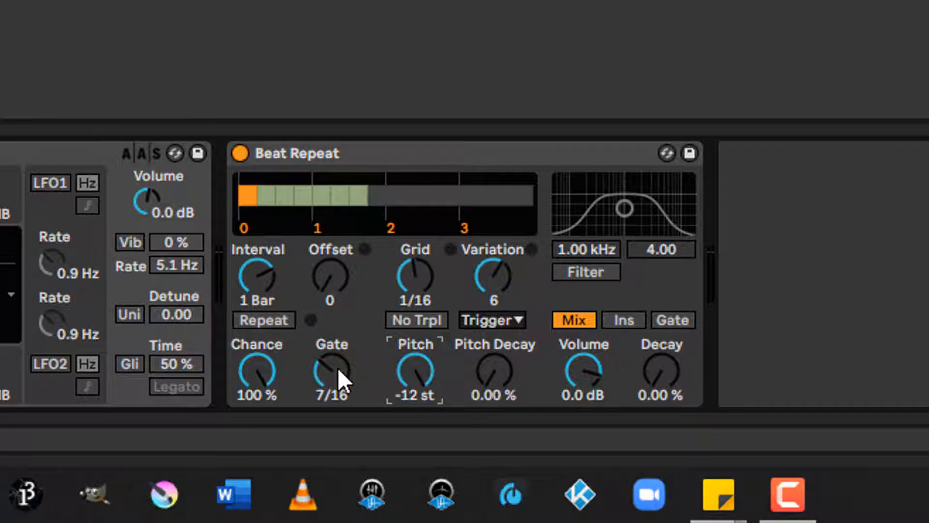
Step: Try Beat Repeat Gate lengths of 4/16 and 15/16, and audition the Ins and Gate output modes
left_click_drag(334, 369, 334, 382)
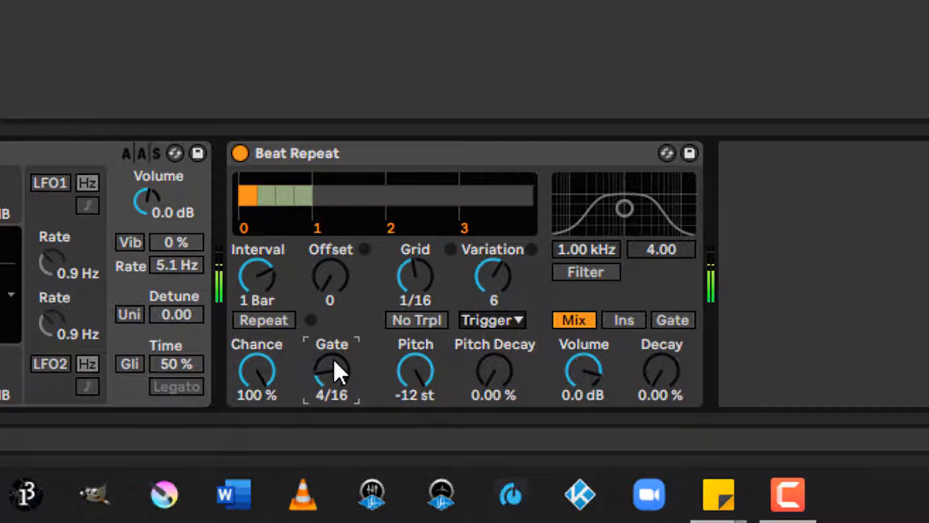
left_click_drag(333, 362, 333, 337)
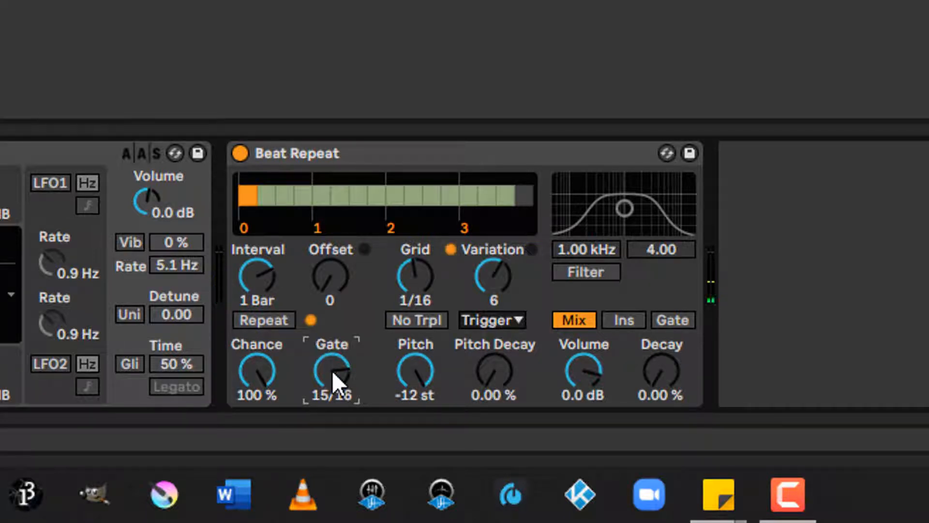
left_click(625, 320)
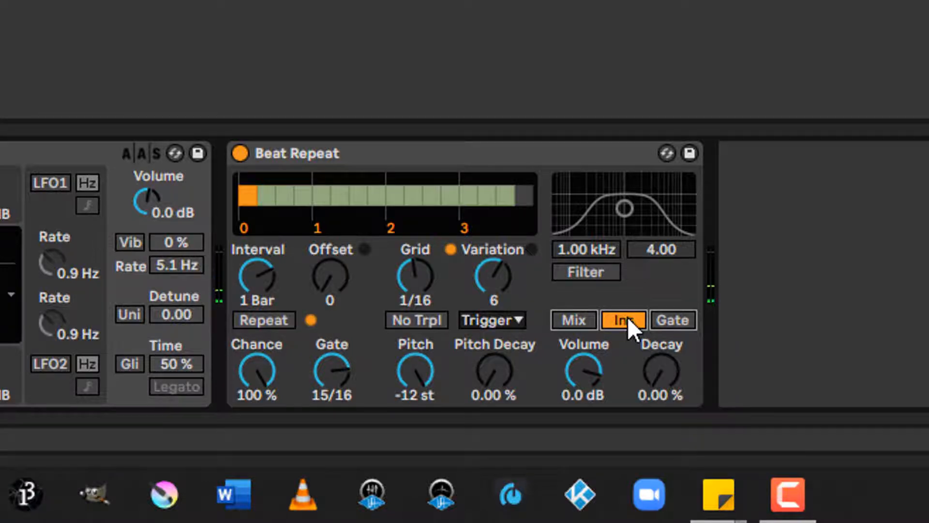
left_click(672, 319)
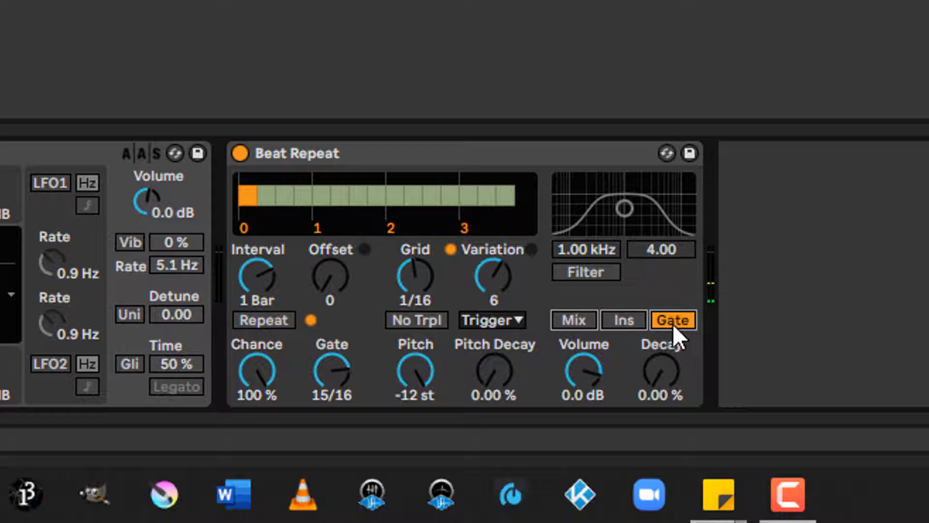
Step: Remove Beat Repeat from the device chain and add the Delay effect in its place
left_click(499, 156)
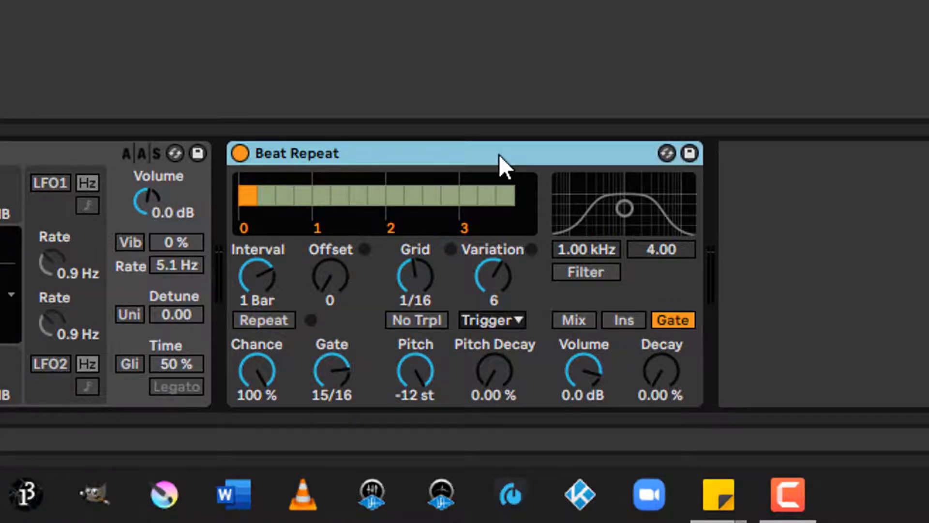
key("Delete")
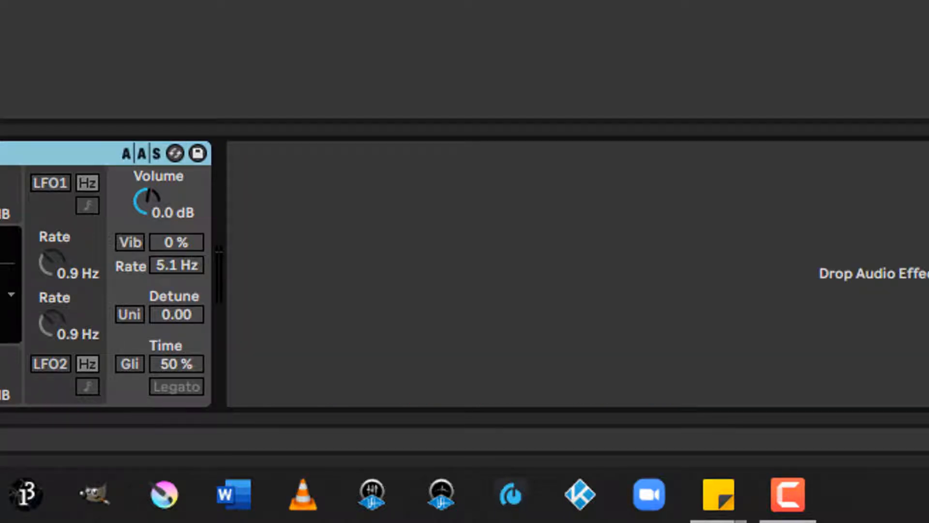
left_click_drag(0, 202, 362, 202)
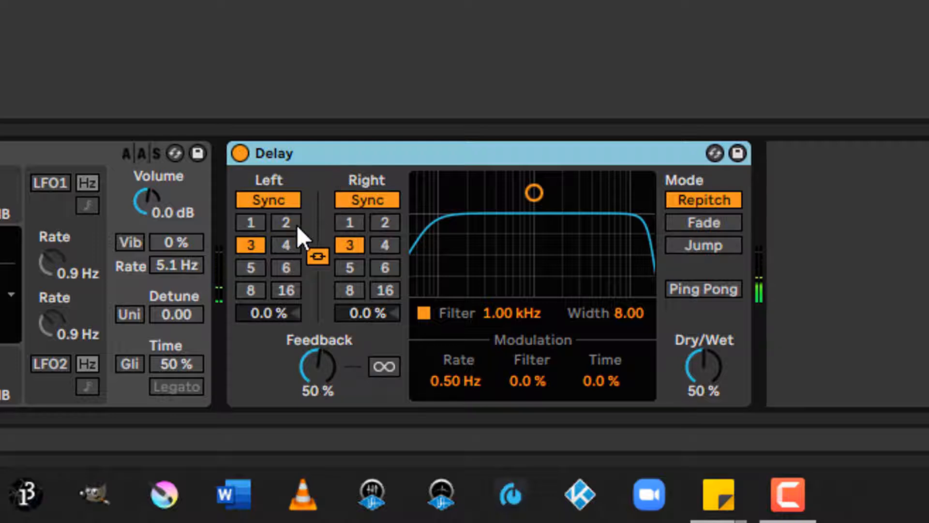
Step: Unlink the Delay's left and right channels and set the right channel's synced delay to 6
left_click(318, 257)
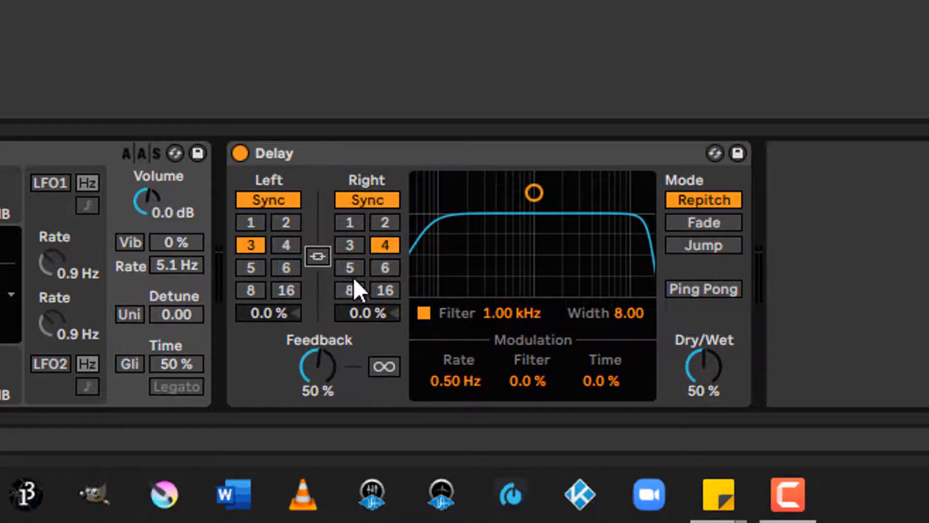
left_click(380, 269)
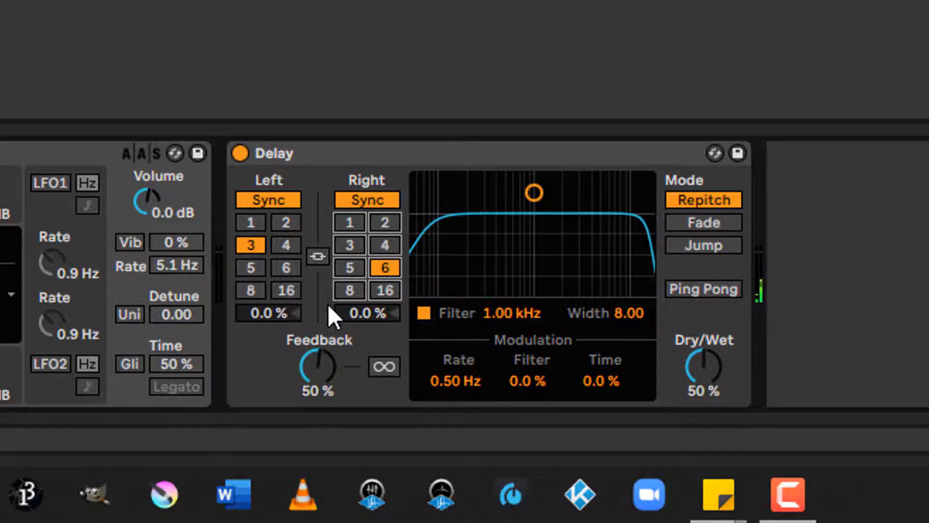
Step: Try unsynced Time mode with 2.25 ms on the left and 3.26 ms on the right, and return both channels to Sync
left_click(285, 200)
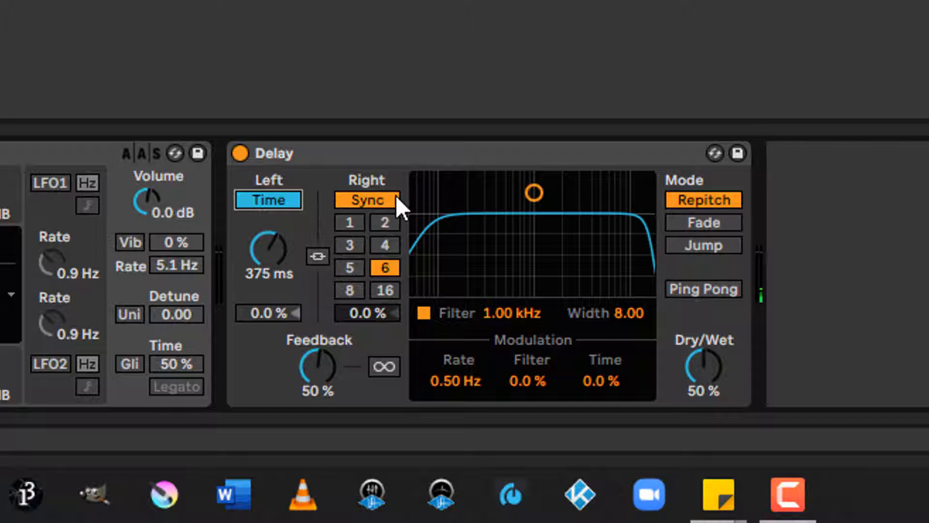
left_click(369, 201)
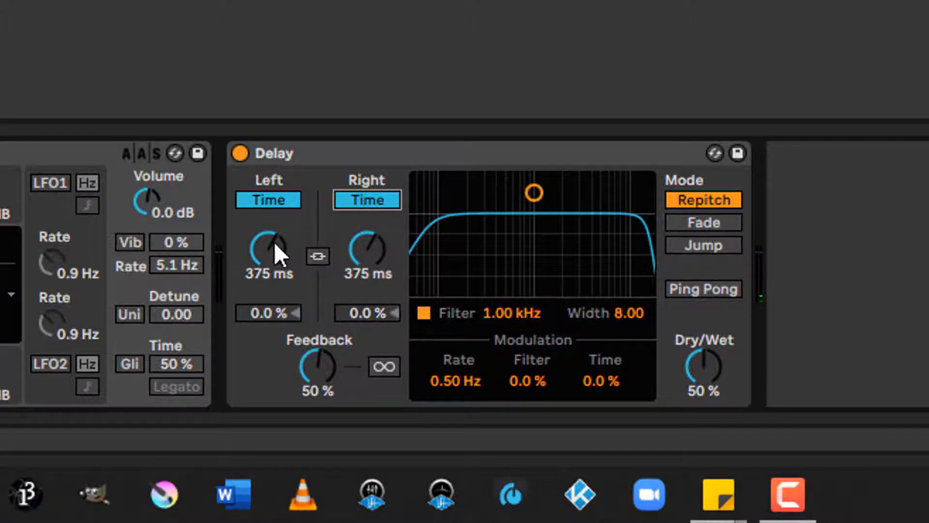
left_click_drag(274, 242, 274, 284)
left_click_drag(358, 243, 359, 305)
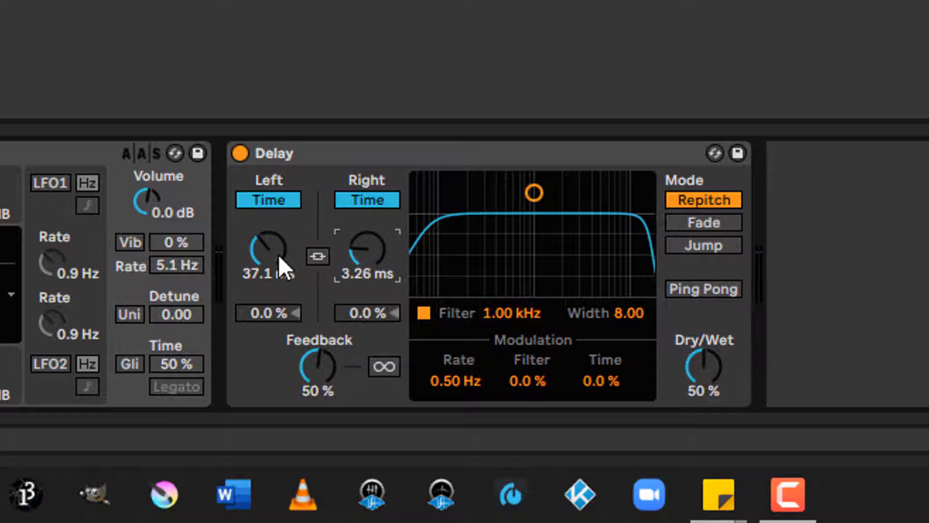
left_click_drag(278, 255, 278, 298)
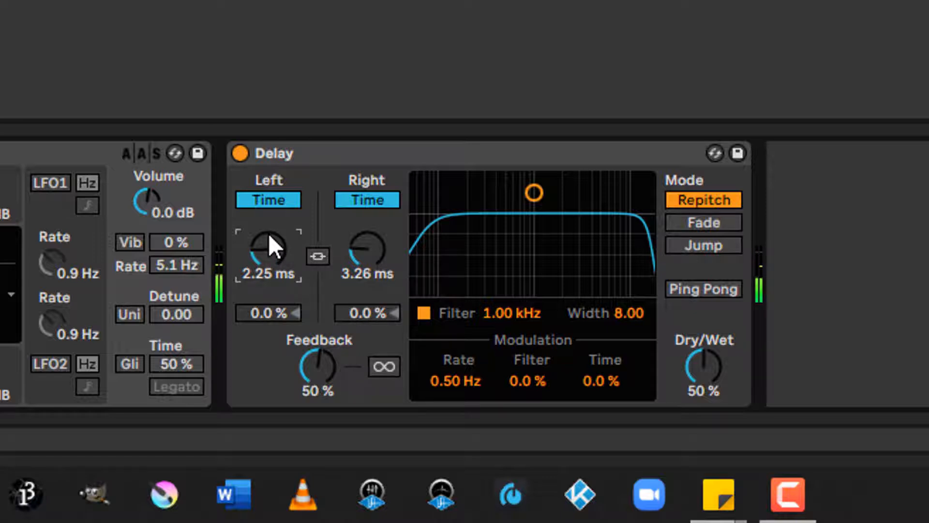
left_click(365, 199)
left_click(283, 197)
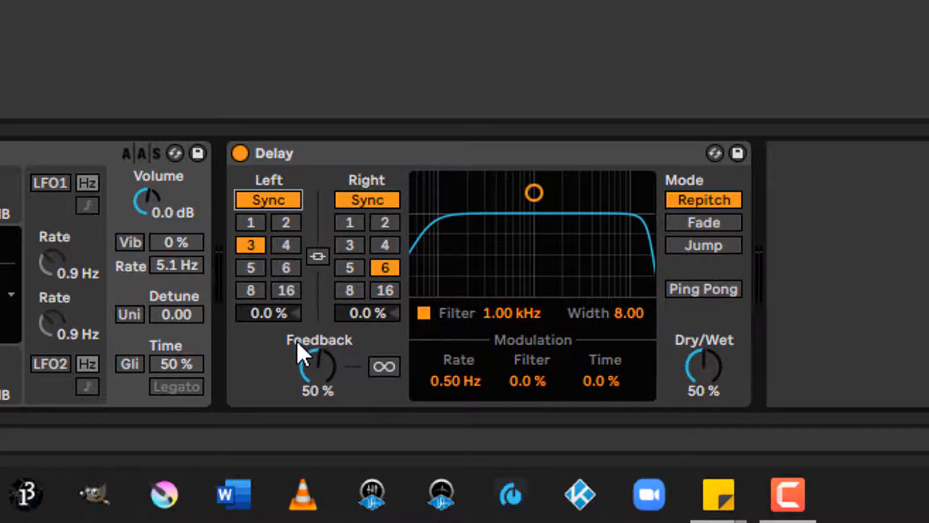
Step: Try a higher Feedback amount and reset it to 50 %, and switch infinite feedback on and off again
left_click_drag(308, 373, 308, 356)
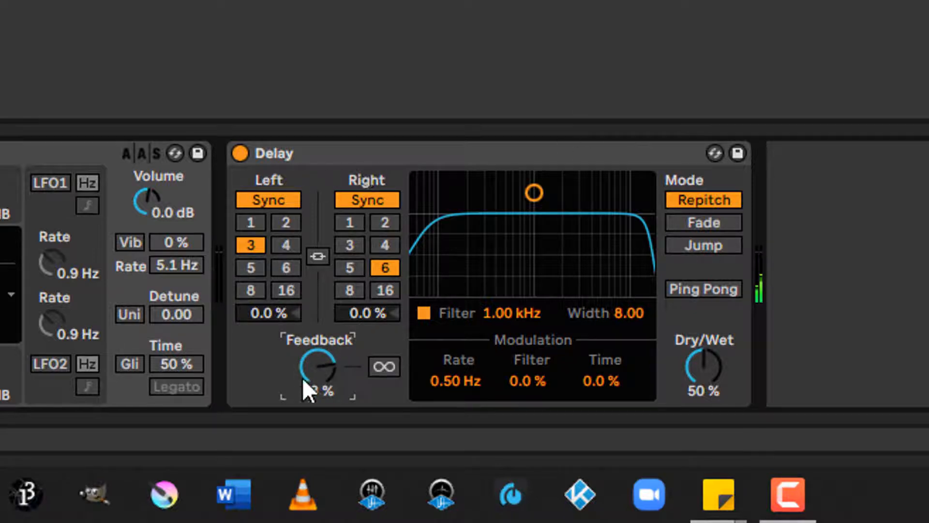
mouse_move(318, 362)
left_mouse_down()
mouse_move(318, 385)
mouse_move(316, 359)
left_mouse_up()
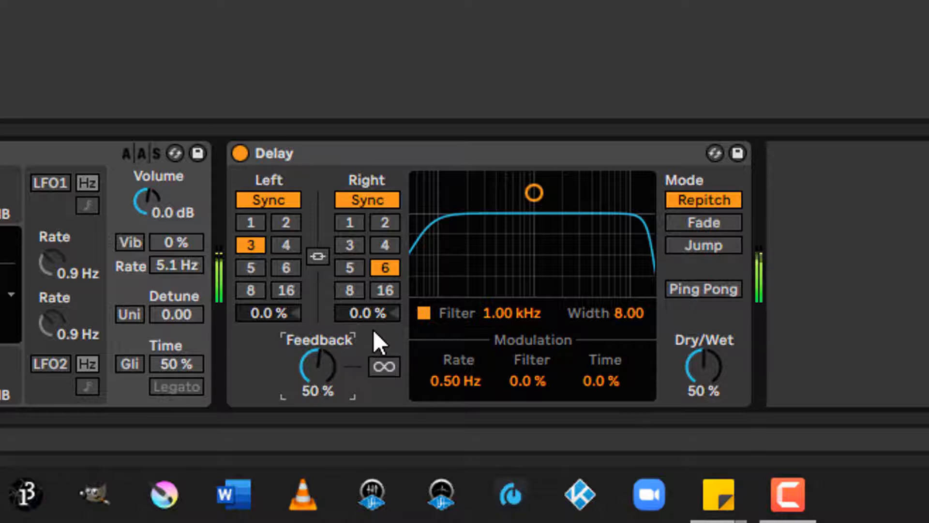
left_click(387, 369)
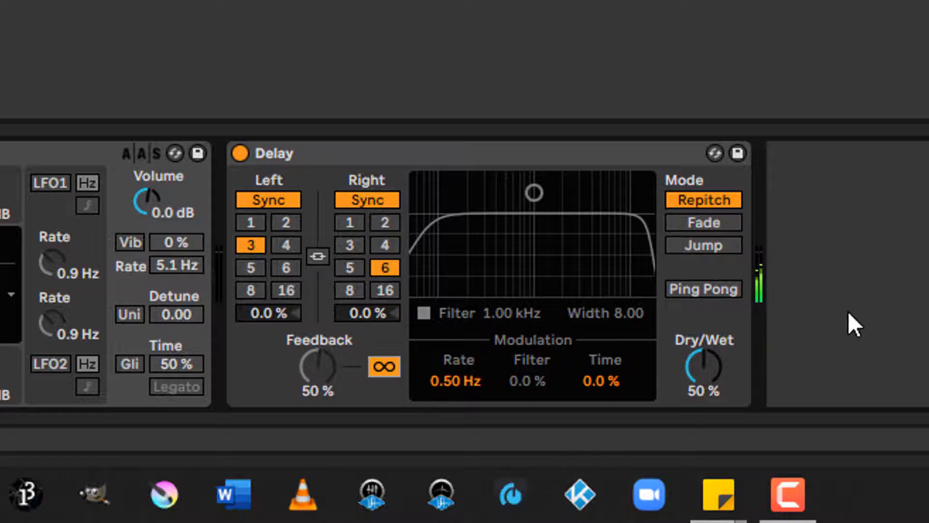
left_click(383, 367)
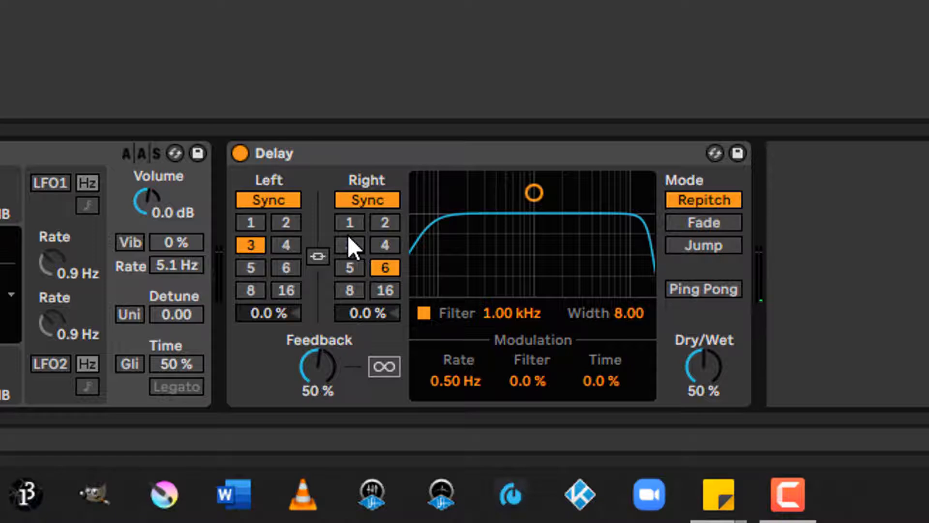
Step: Switch both Delay channels to Time mode, set Left to 30.0 ms and Right to 2.31 s, and link the channels
left_click(417, 156)
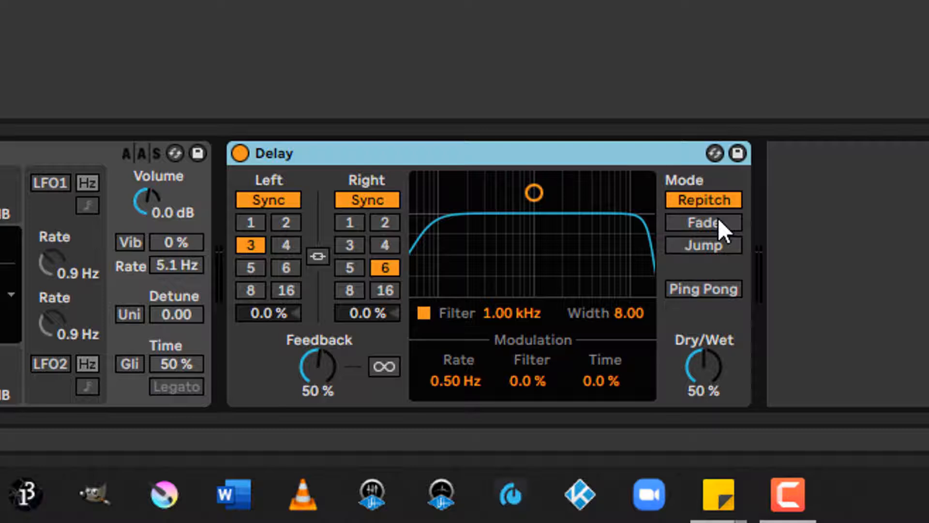
left_click(380, 200)
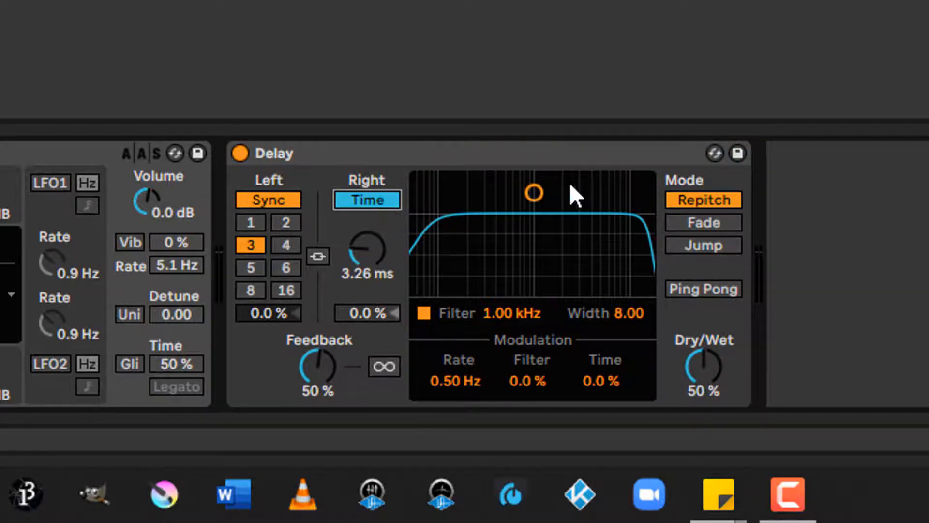
left_click(270, 200)
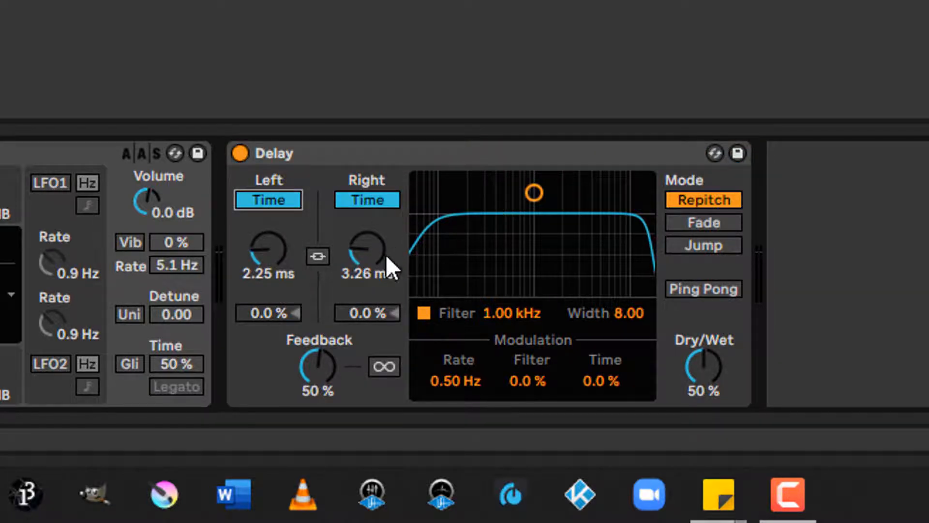
left_click_drag(353, 254, 354, 223)
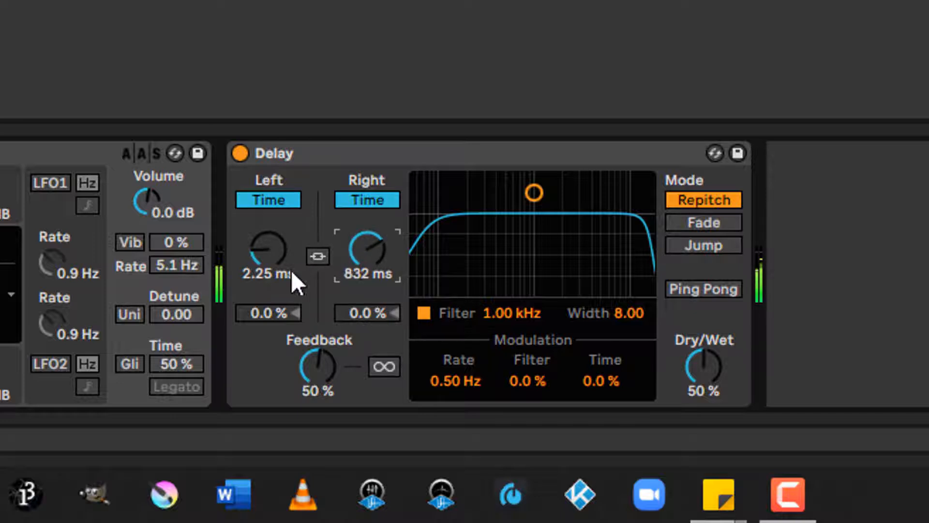
mouse_move(291, 271)
left_mouse_down()
mouse_move(292, 213)
mouse_move(291, 264)
left_mouse_up()
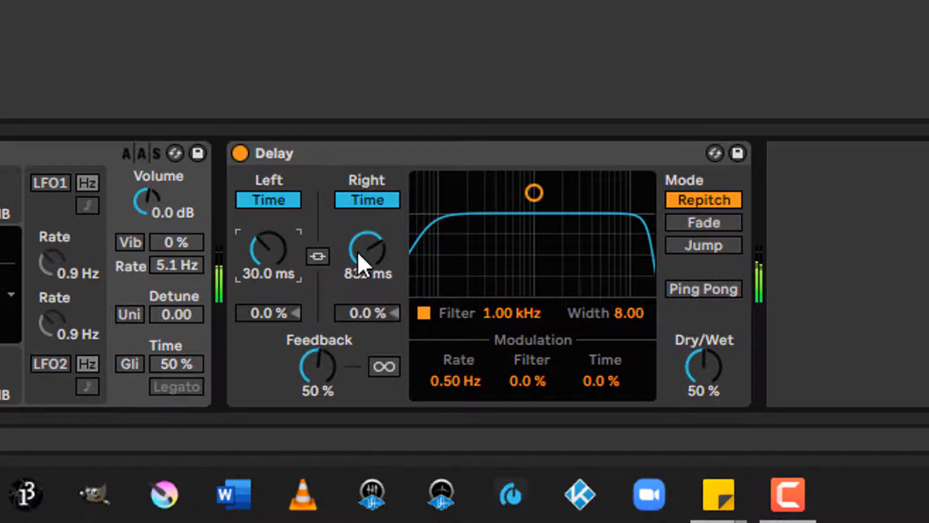
mouse_move(358, 252)
left_mouse_down()
mouse_move(359, 269)
mouse_move(359, 242)
mouse_move(359, 255)
left_mouse_up()
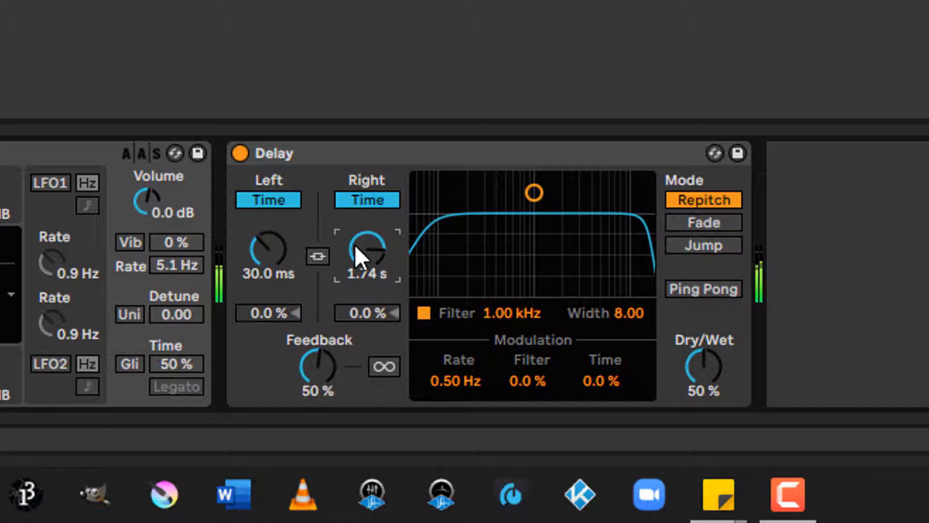
left_click(318, 255)
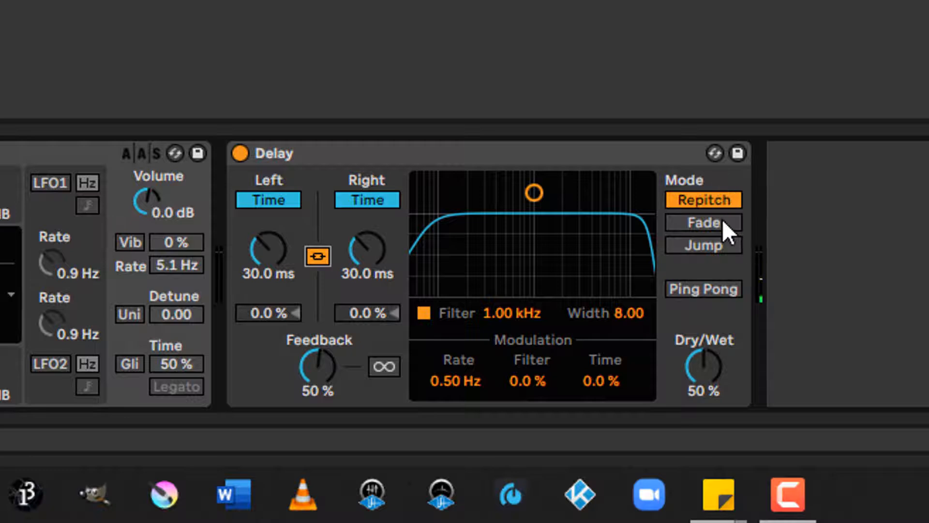
Step: Switch the Delay to Fade mode and sweep the linked delay times through 699 ms, 2.25 ms, 5.00 s and 3.26 ms
left_click(723, 222)
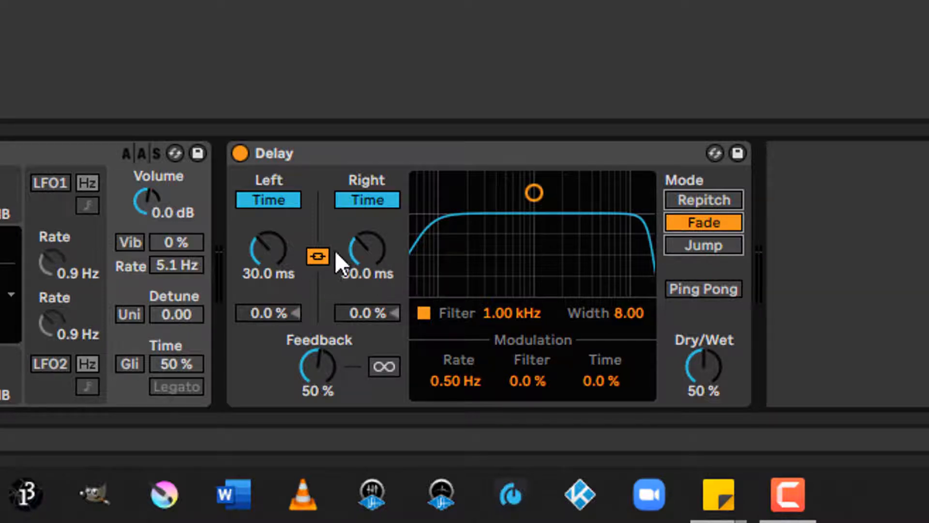
left_click_drag(361, 250, 361, 216)
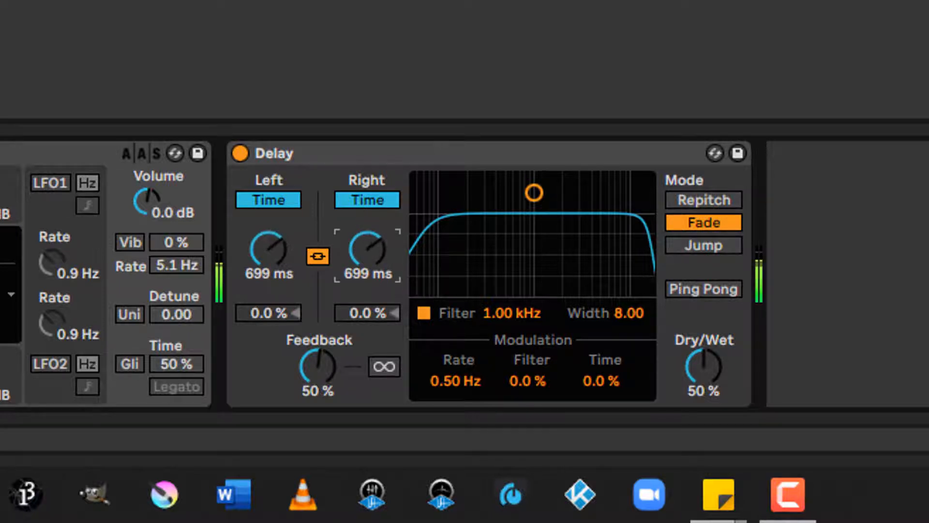
left_click_drag(380, 257, 379, 329)
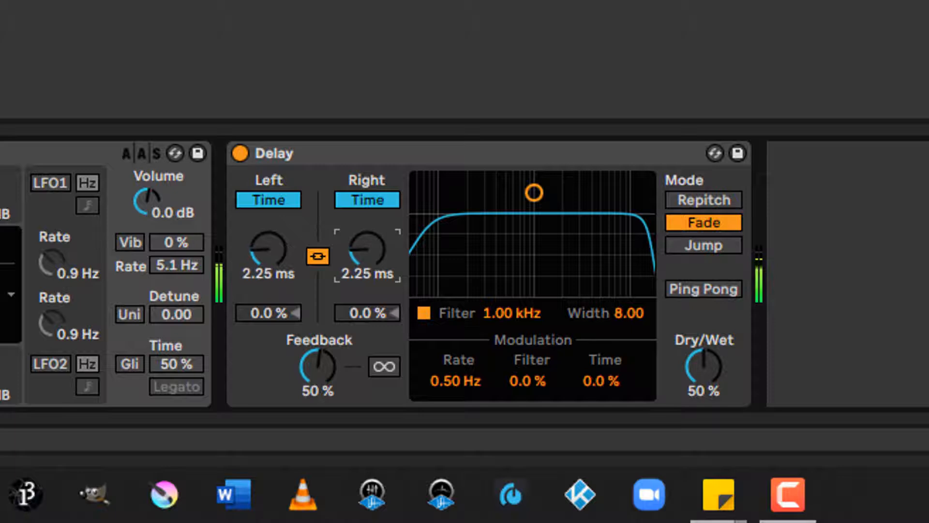
left_click_drag(377, 252, 377, 193)
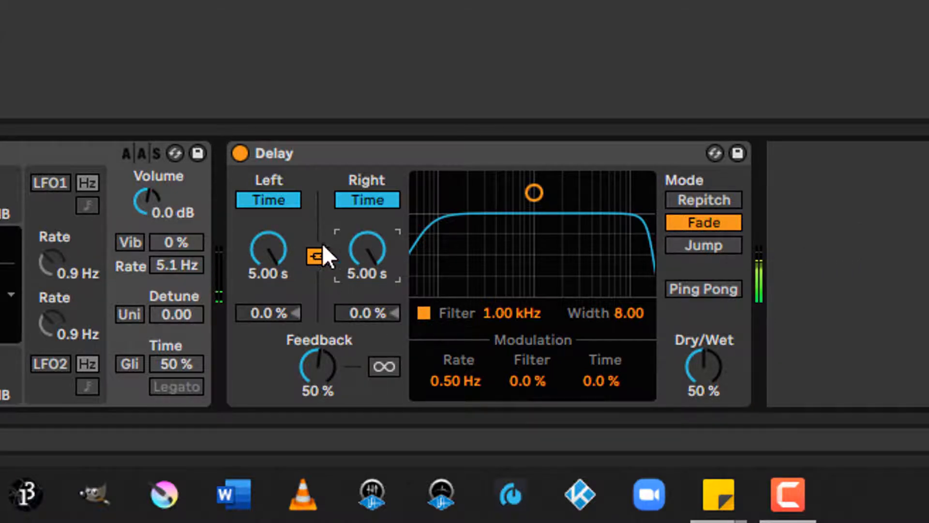
left_click_drag(365, 239, 365, 315)
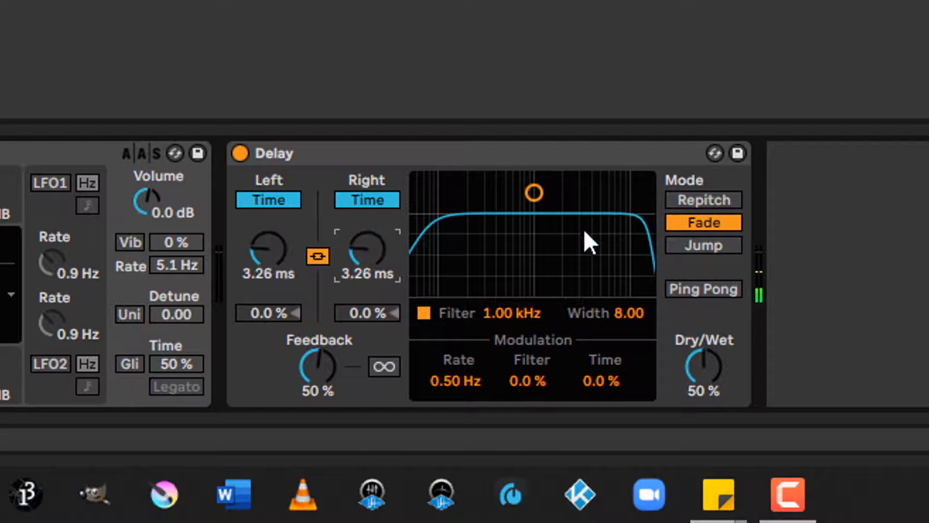
Step: Try Jump mode with the linked delay times at 73.3 ms, and return the Delay to Repitch mode
left_click(692, 247)
mouse_move(378, 269)
left_mouse_down()
mouse_move(377, 218)
mouse_move(358, 250)
mouse_move(385, 261)
mouse_move(373, 261)
mouse_move(373, 281)
left_mouse_up()
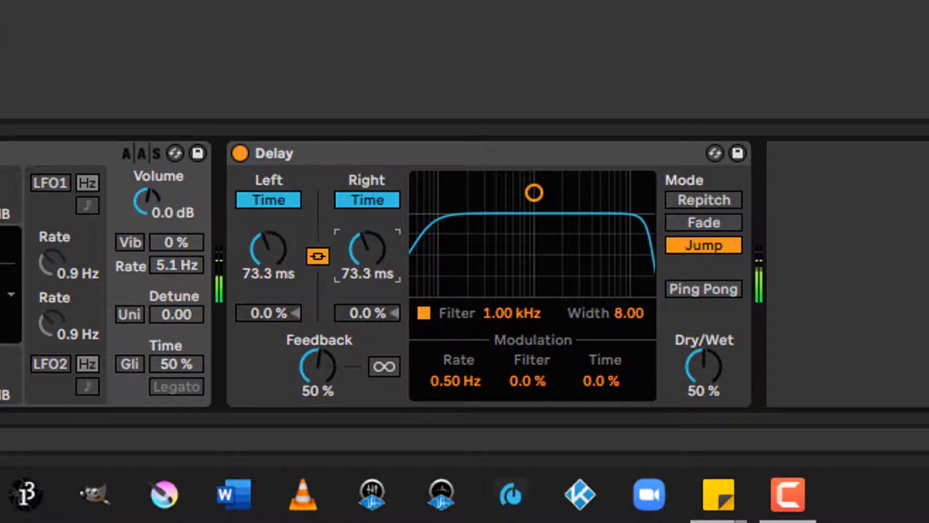
left_click(702, 245)
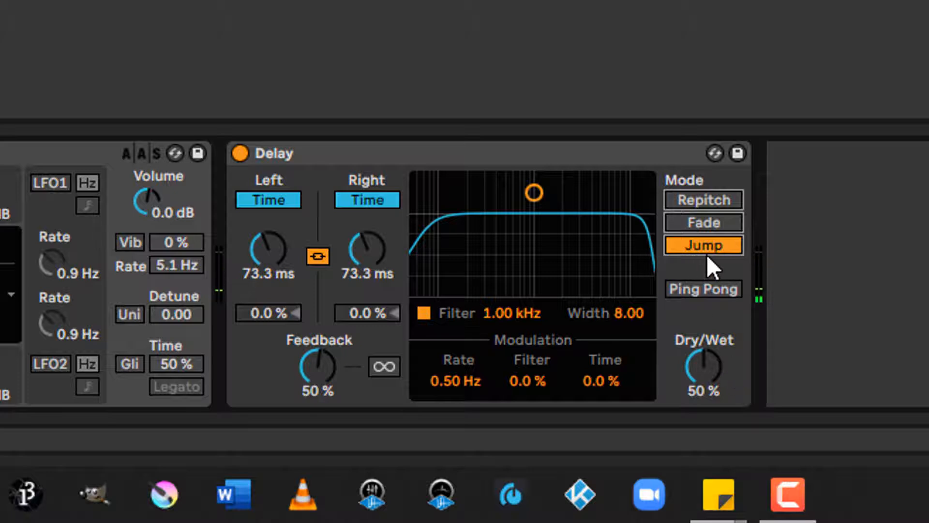
left_click(718, 198)
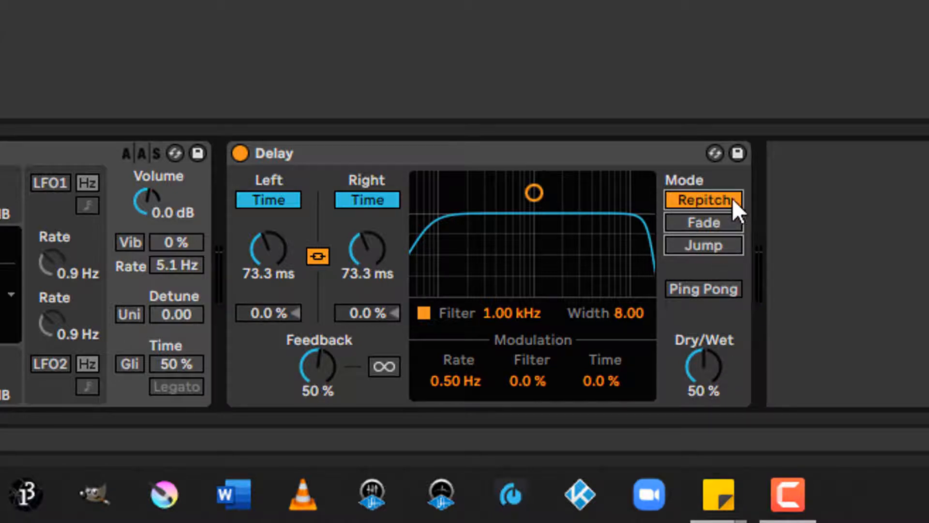
left_click(554, 152)
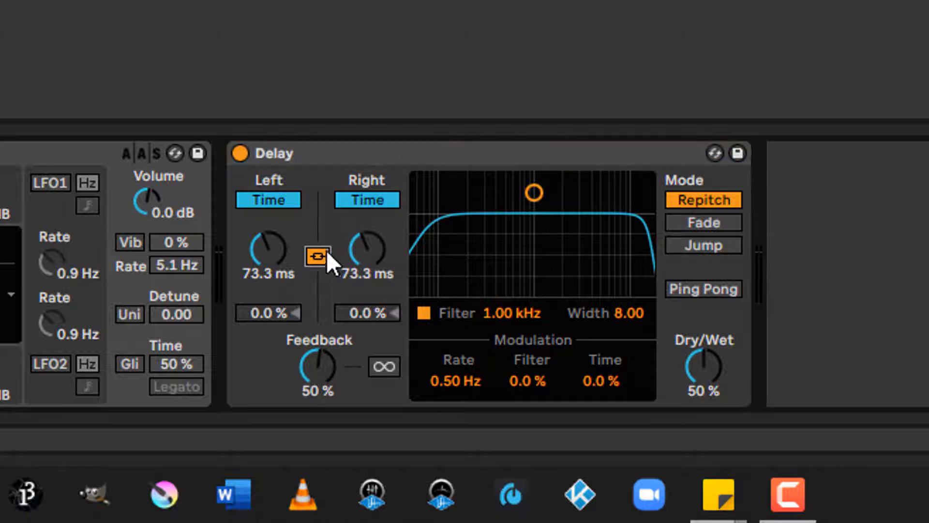
Step: Unlink the Delay channels, set the right delay time to 170 ms, and enable Ping Pong
left_click(326, 253)
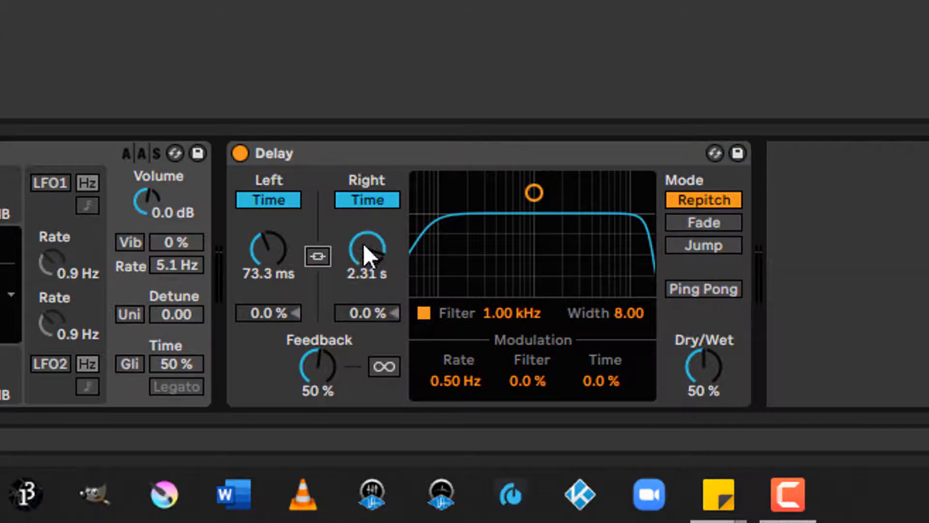
left_click_drag(365, 249, 366, 293)
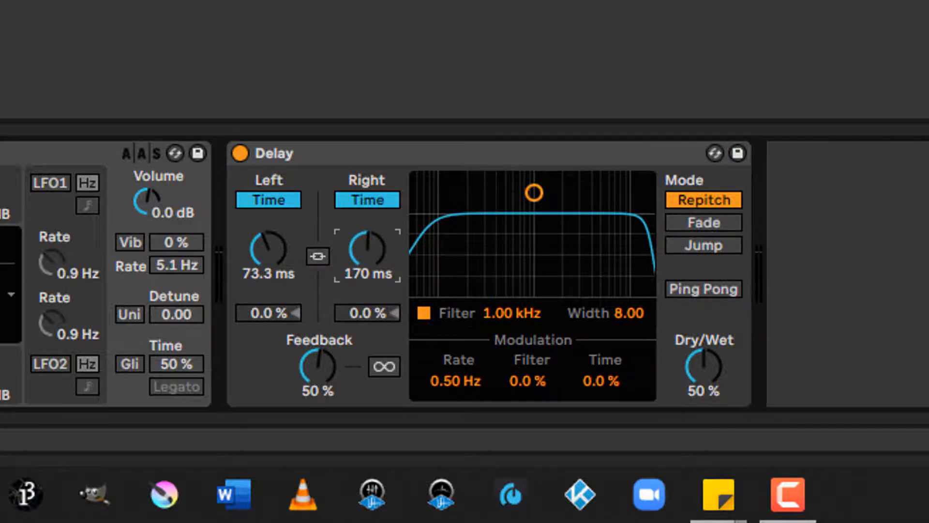
left_click(729, 290)
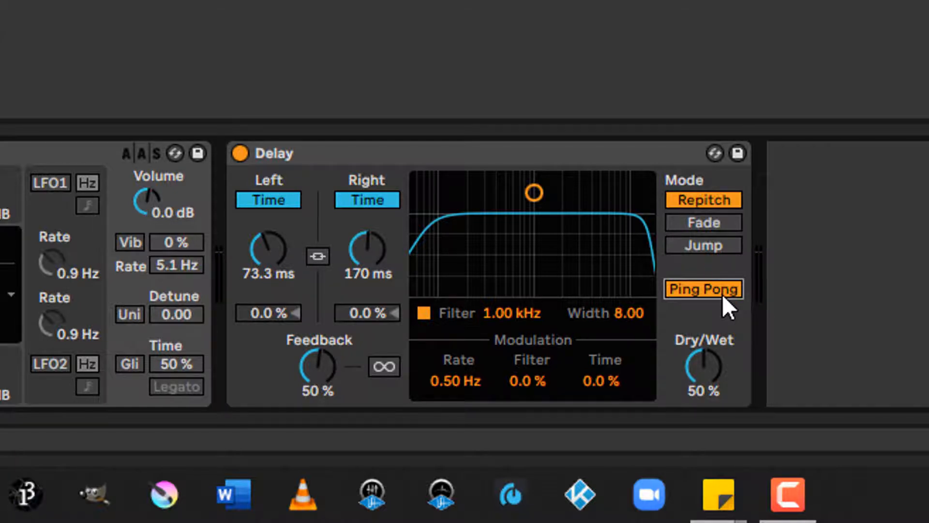
Step: Delete the Delay from the track and add the Grain Delay effect in its place
left_click(503, 148)
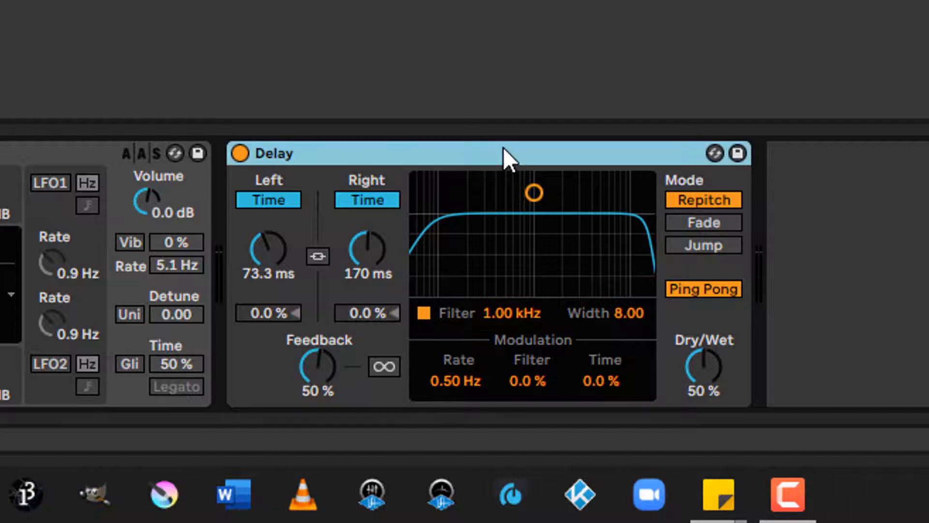
key("Delete")
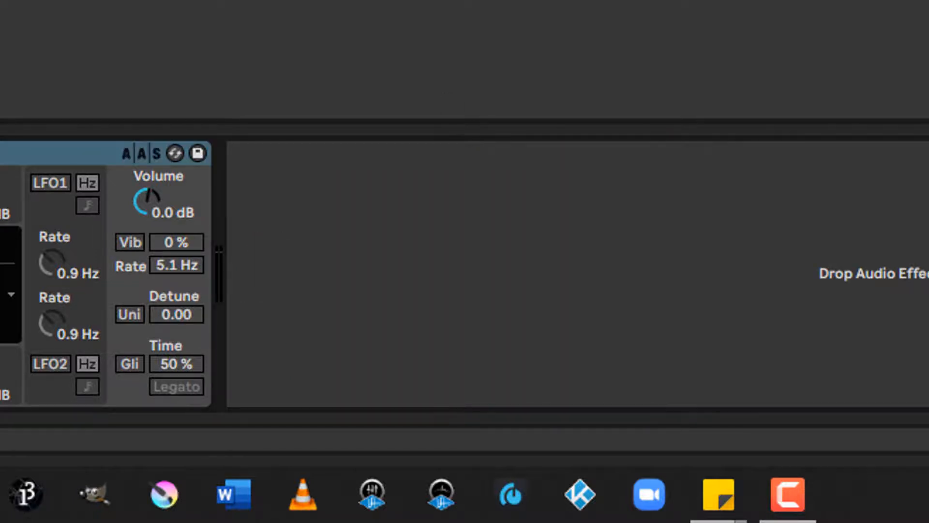
left_click_drag(339, 2, 276, 240)
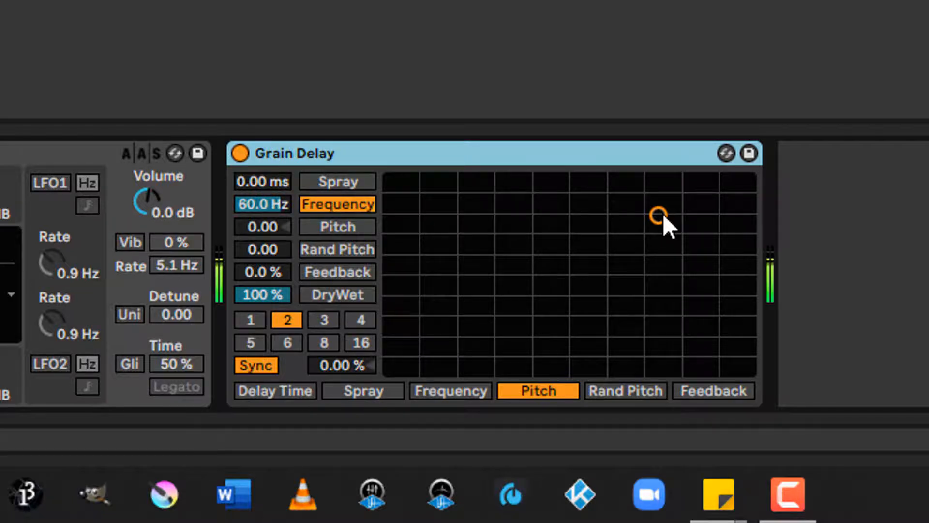
Step: Use the Grain Delay's XY pad to set Frequency to 18.6 Hz and Pitch to -0.57, and set DryWet to 50 %
left_click_drag(663, 213, 654, 260)
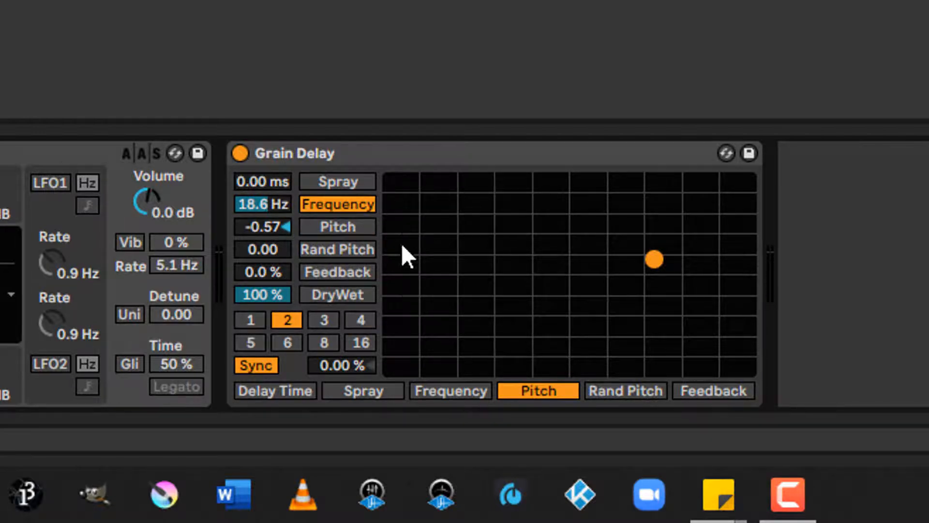
left_click_drag(274, 300, 274, 335)
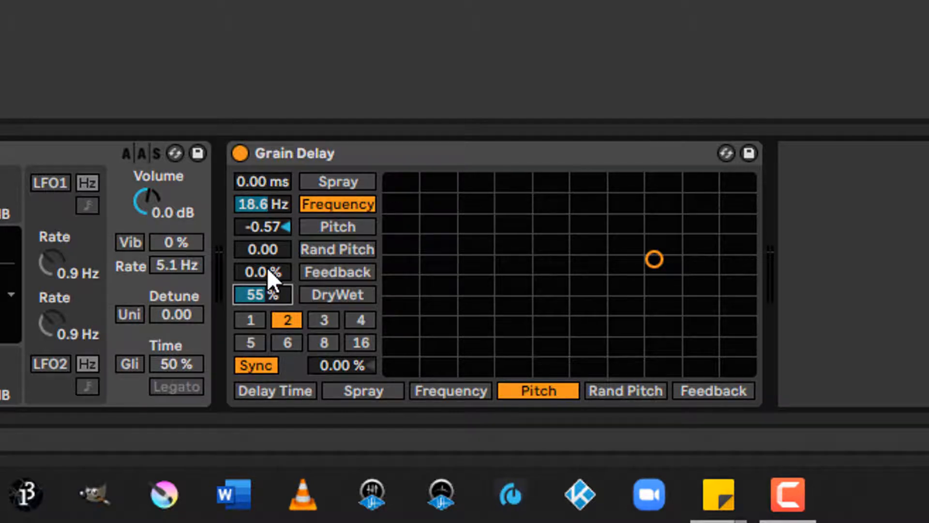
type("50")
key("Return")
Step: Assign Spray to the pad's vertical axis, raise Pitch to 8.57, and assign Feedback horizontally, setting Spray to 456 ms and Feedback to 85 %
left_click(344, 182)
left_click_drag(664, 353, 651, 217)
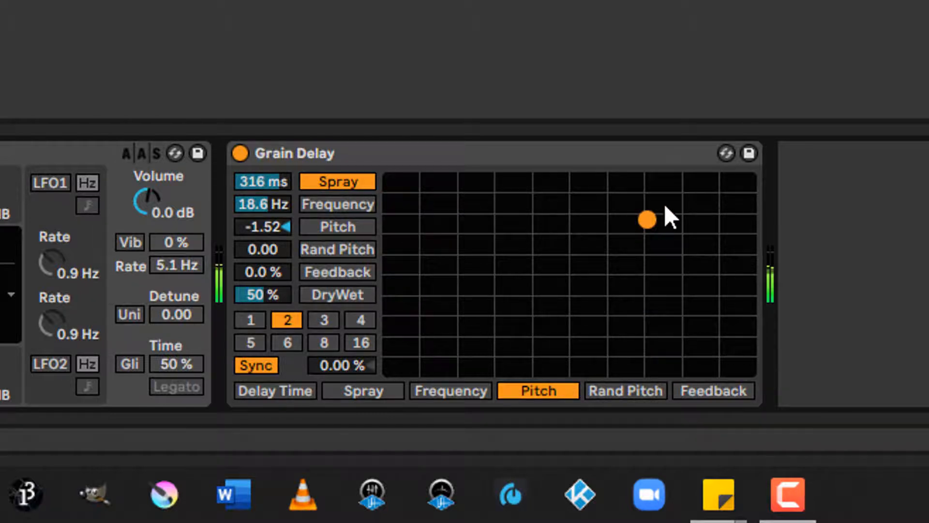
left_click_drag(648, 220, 722, 192)
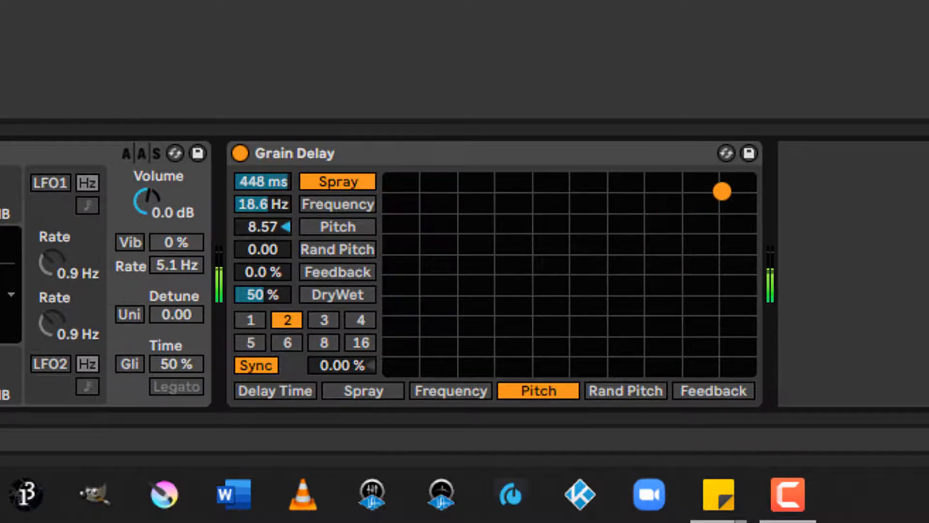
left_click(697, 387)
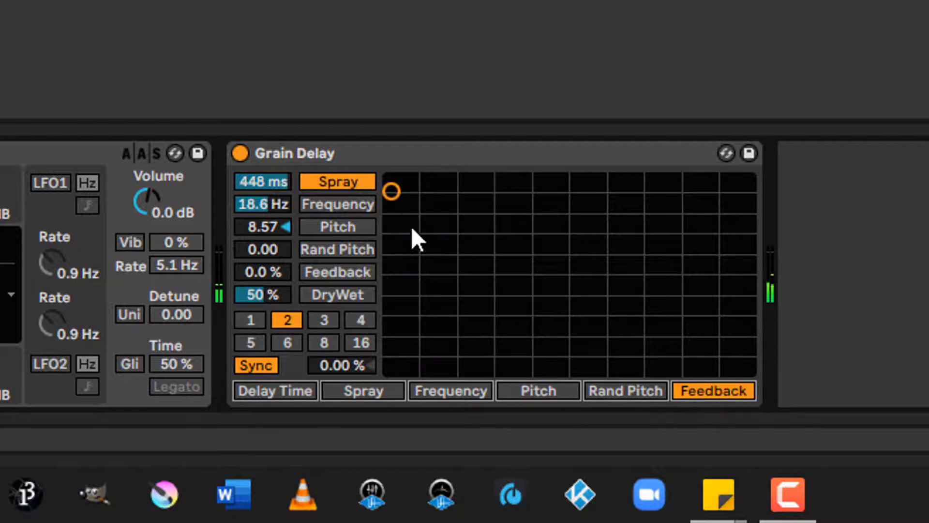
left_click_drag(392, 192, 709, 191)
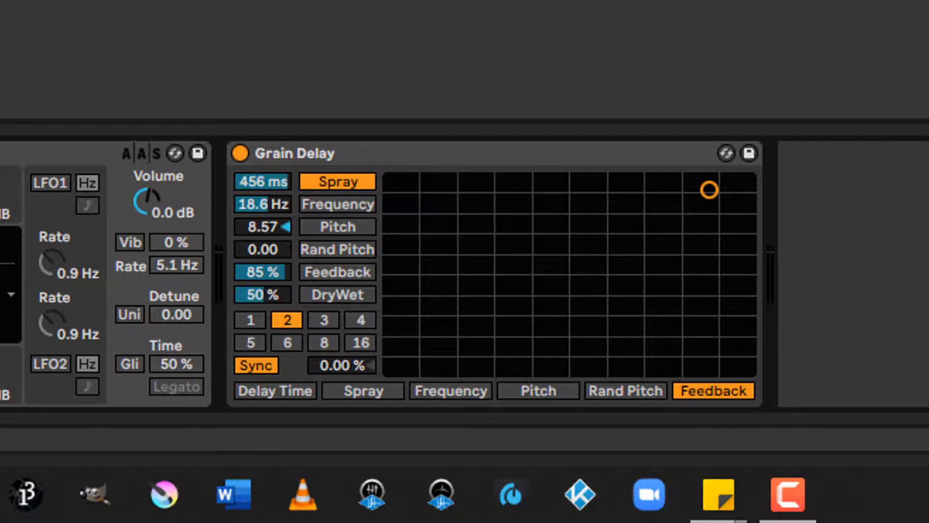
Step: Delete the Grain Delay from the track and add the Looper effect in its place
left_click(521, 155)
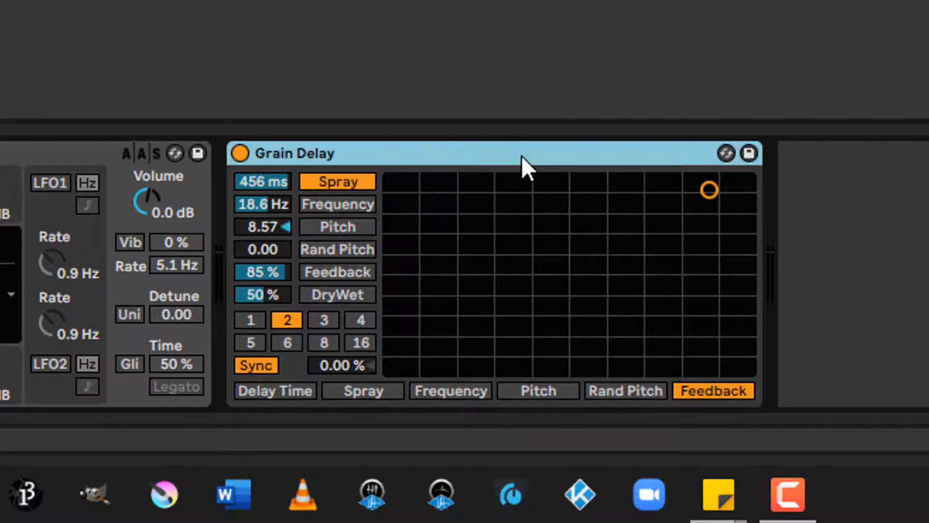
key("Delete")
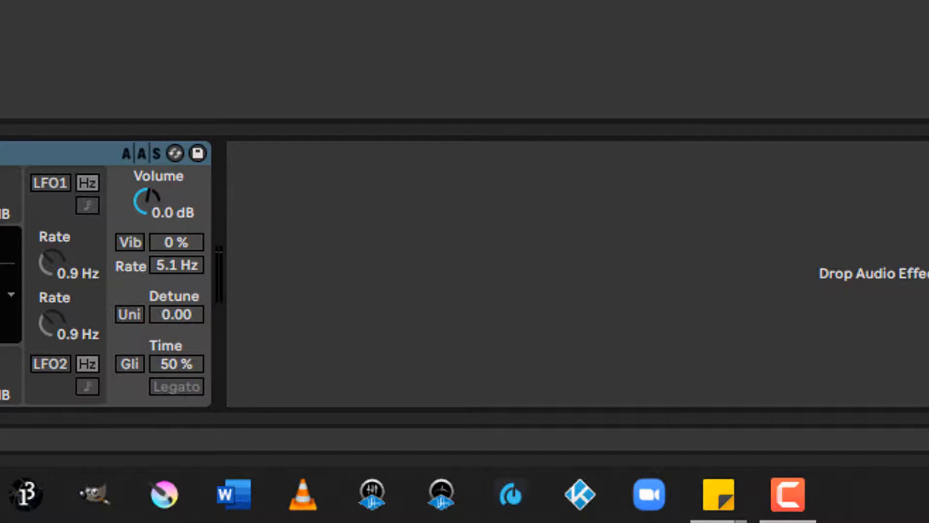
left_click_drag(0, 188, 320, 220)
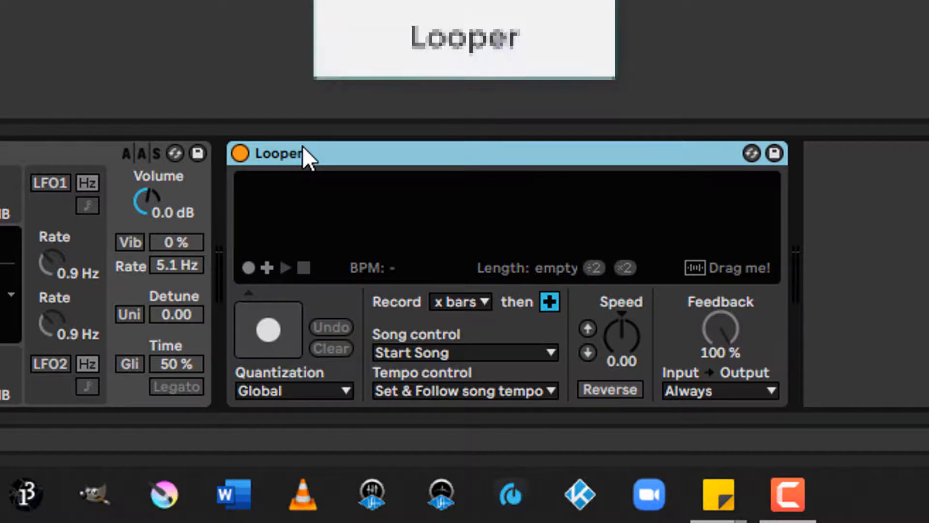
Step: Set the Looper's record length to 2 bars, record a loop with overdub, and switch it to playback
left_click(457, 301)
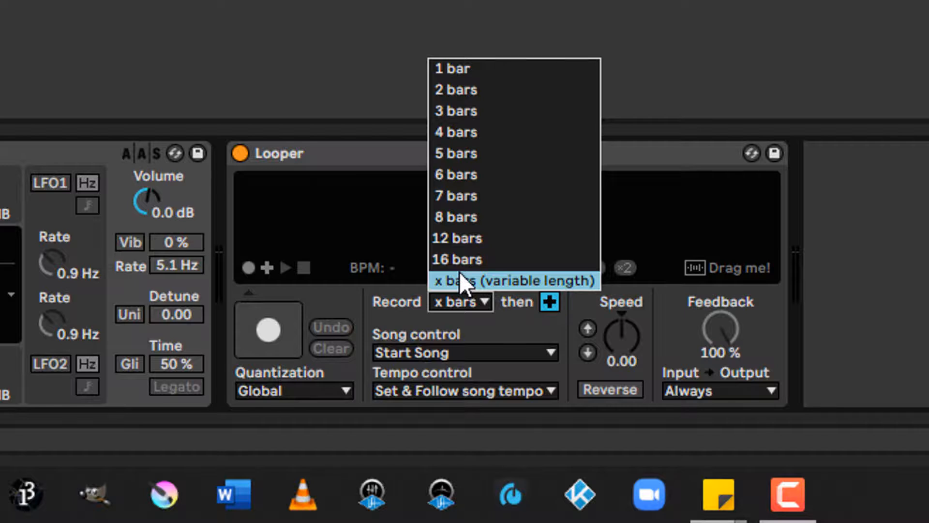
left_click(498, 89)
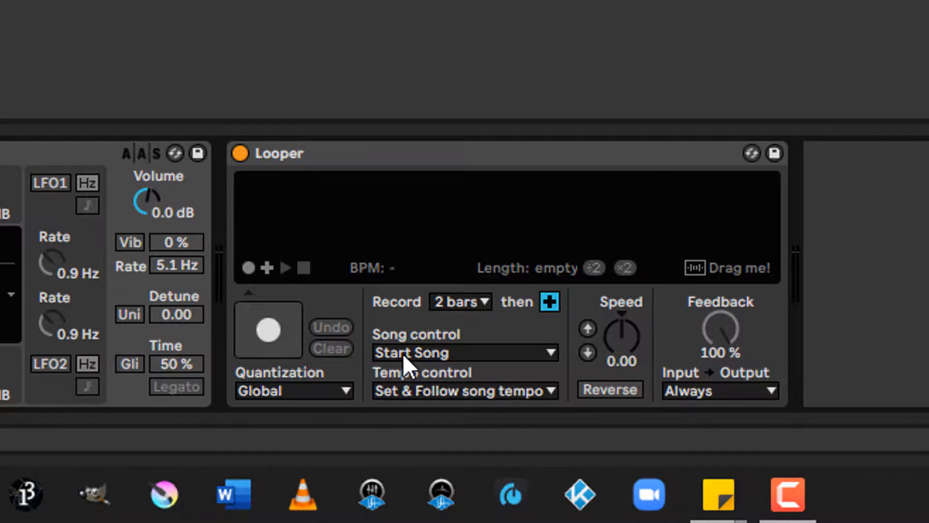
left_click(265, 331)
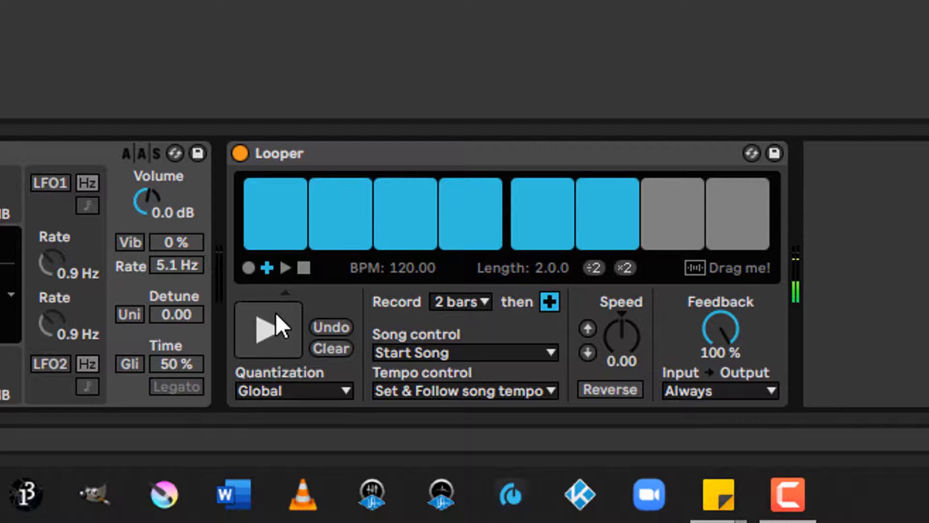
left_click(286, 327)
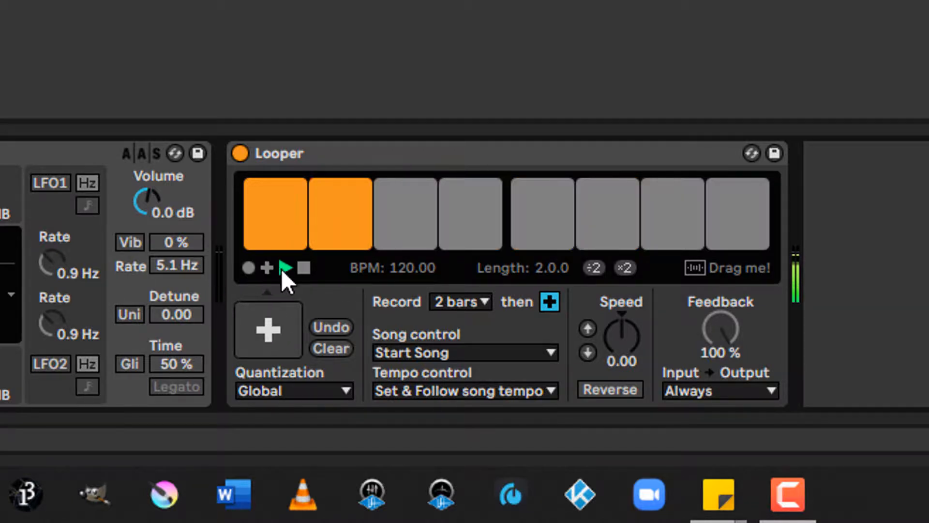
Step: Overdub onto the loop, re-record it from scratch, and play the new loop before stopping the Looper
left_click(268, 269)
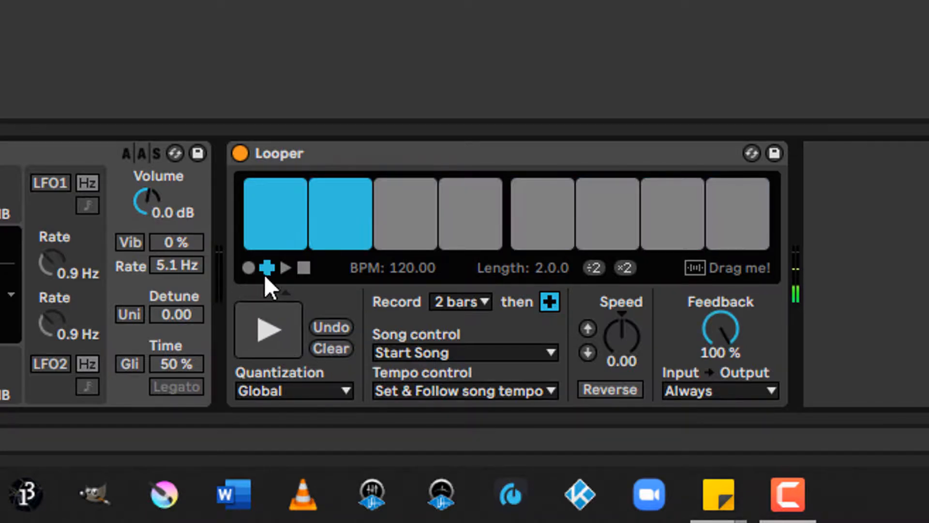
left_click(249, 268)
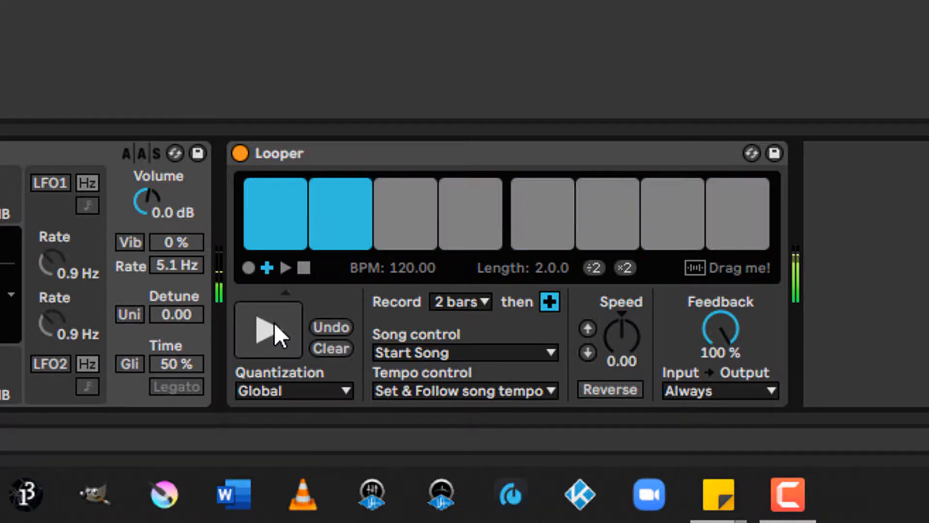
left_click(283, 271)
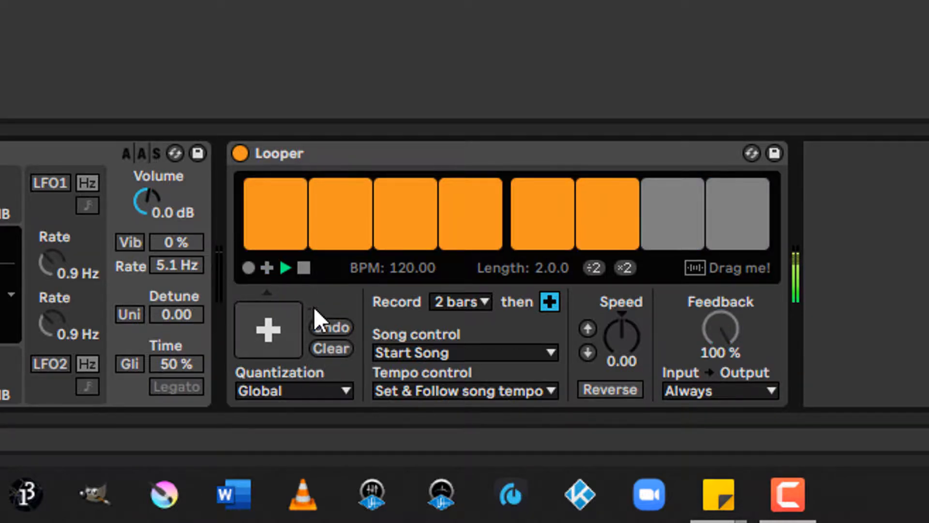
left_click(303, 271)
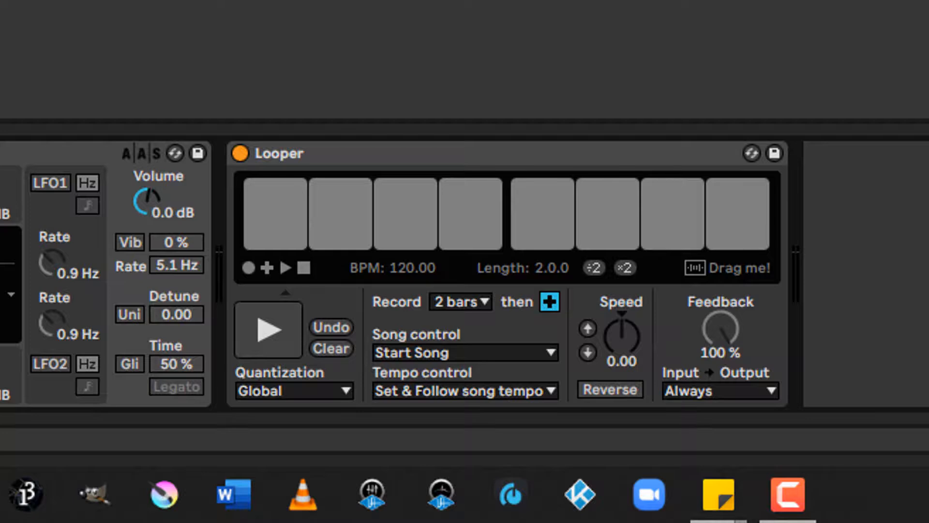
Step: Record another 2-bar loop in the Looper, switch from overdub to playback, and stop it
left_click(255, 275)
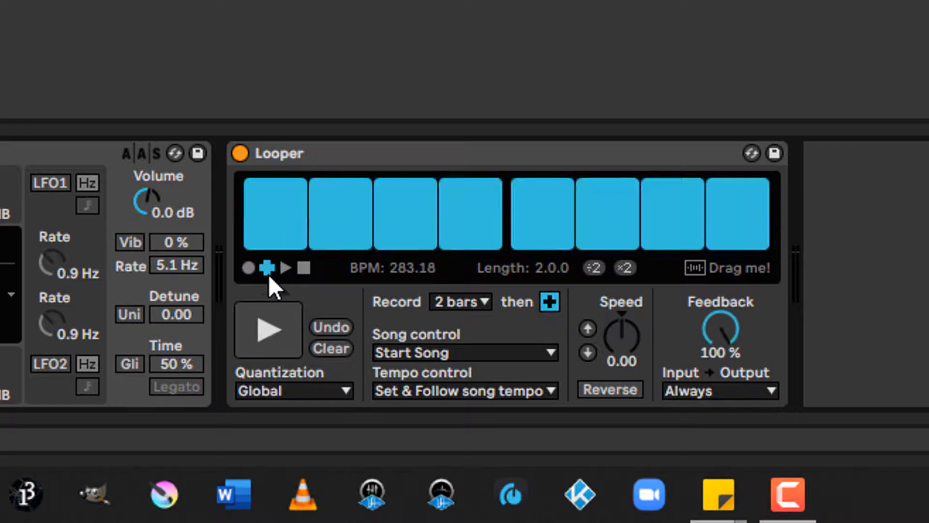
left_click(284, 269)
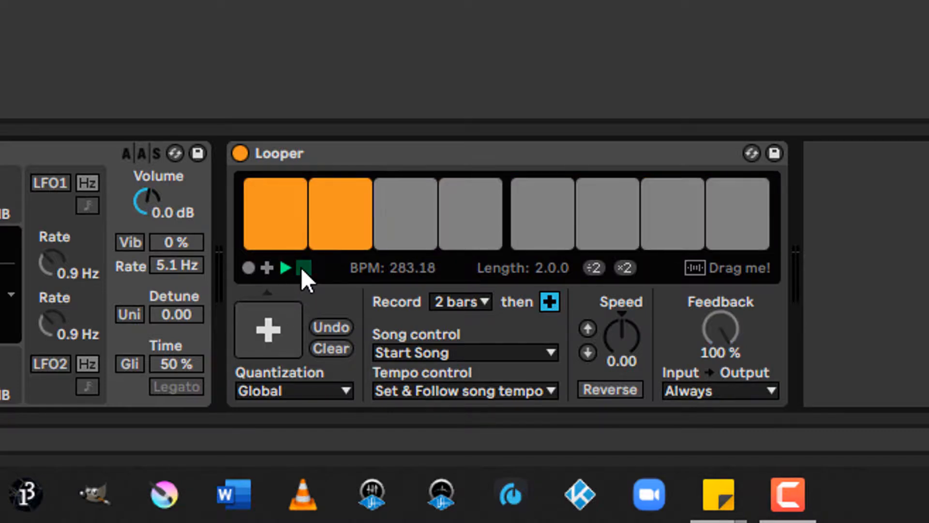
left_click(303, 267)
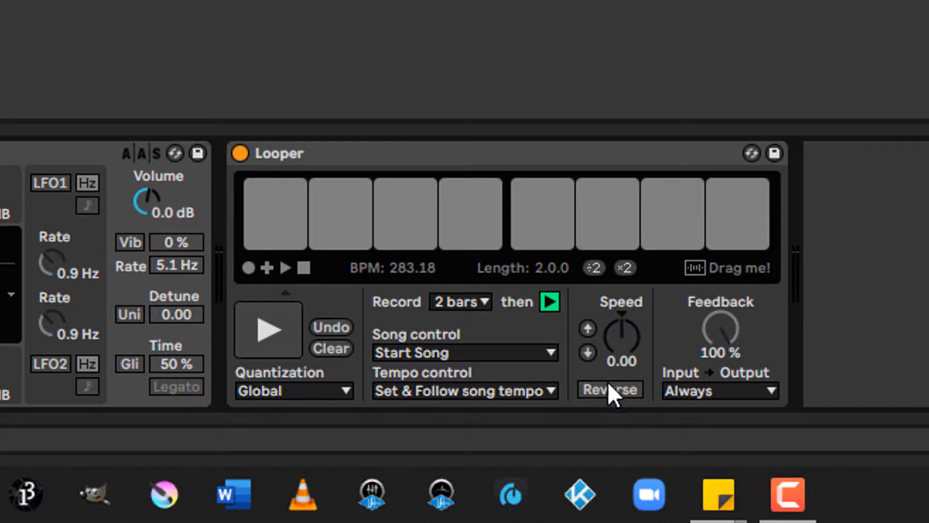
Step: Delete the Looper from the track and add the Reverb effect in its place
left_click(535, 146)
key("Delete")
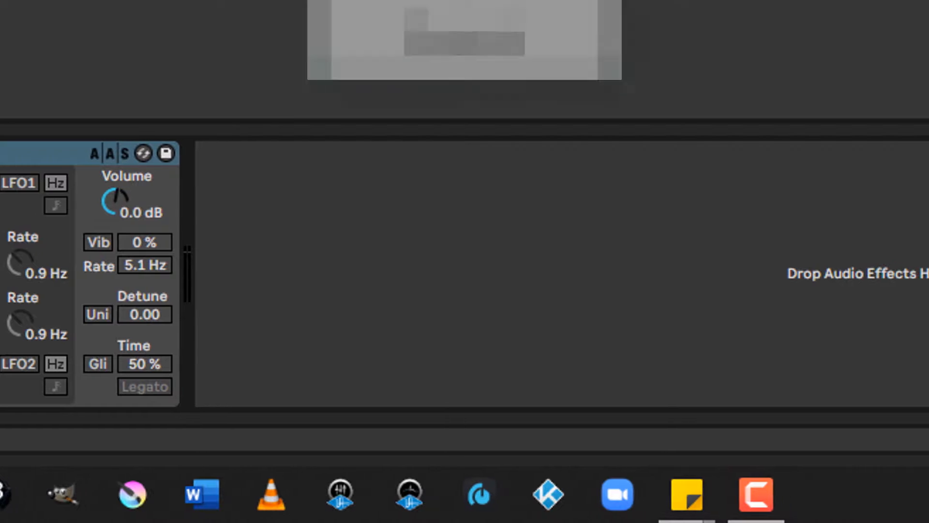
left_click_drag(297, 249, 291, 238)
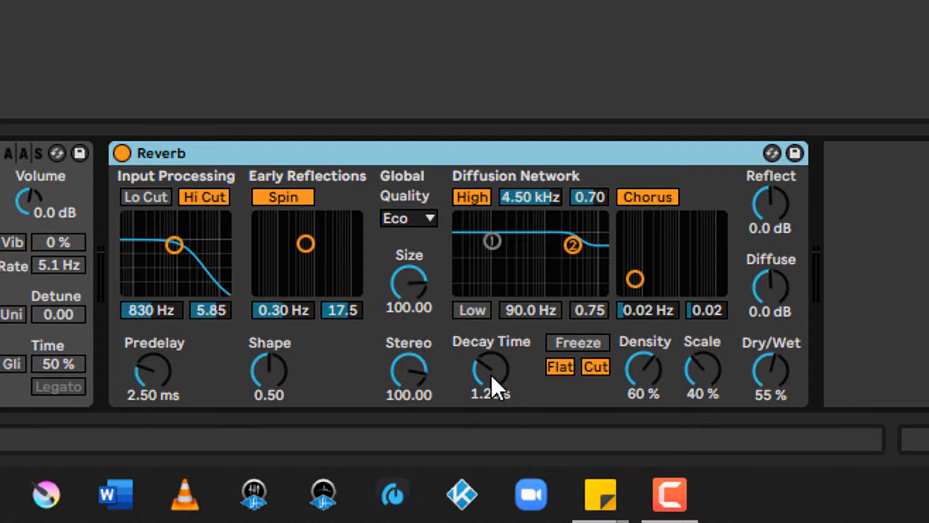
Step: Try Reverb decay times of 12.9 s, 200 ms and 60 s, then return the decay time to 1.20 s
left_click_drag(491, 374, 491, 331)
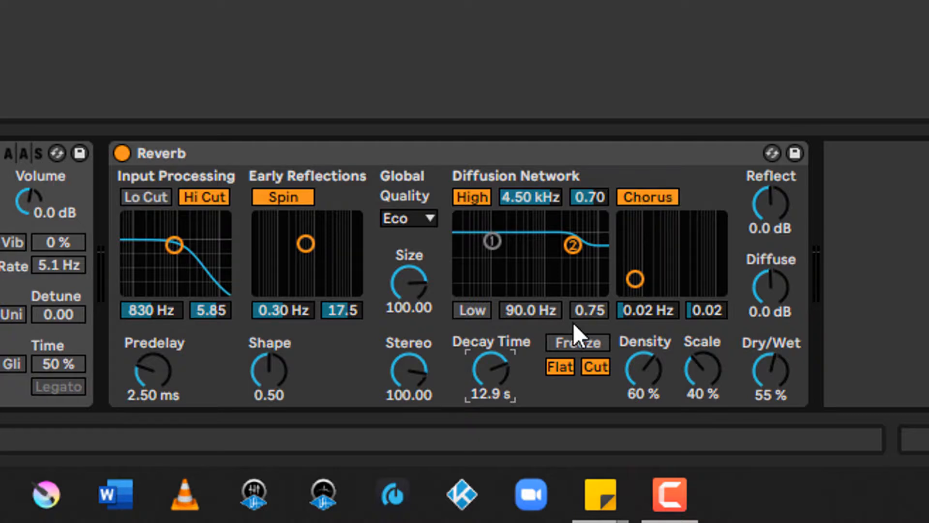
left_click_drag(491, 355, 492, 417)
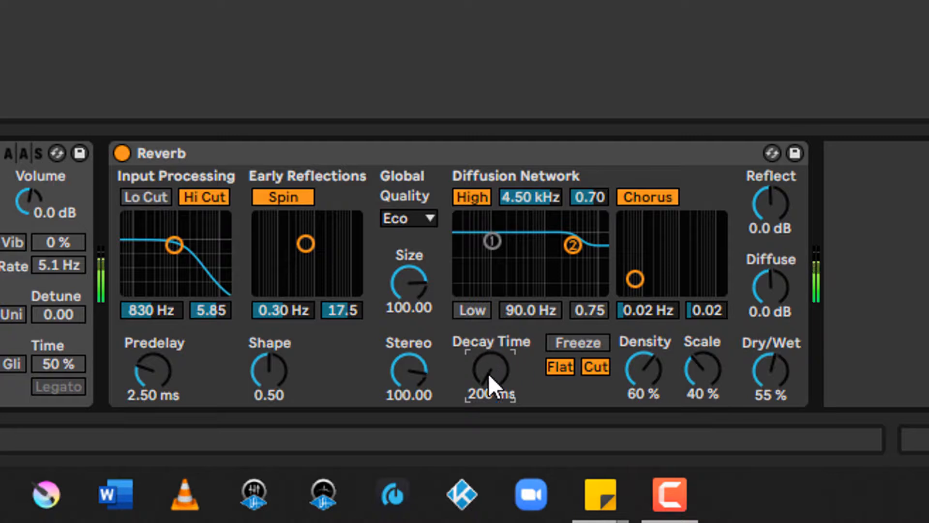
left_click_drag(483, 374, 484, 300)
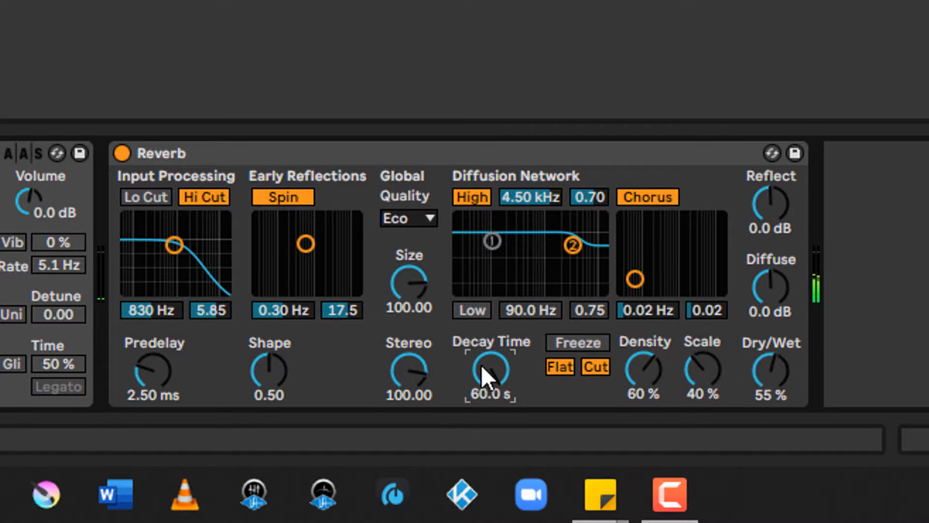
left_click_drag(481, 365, 481, 436)
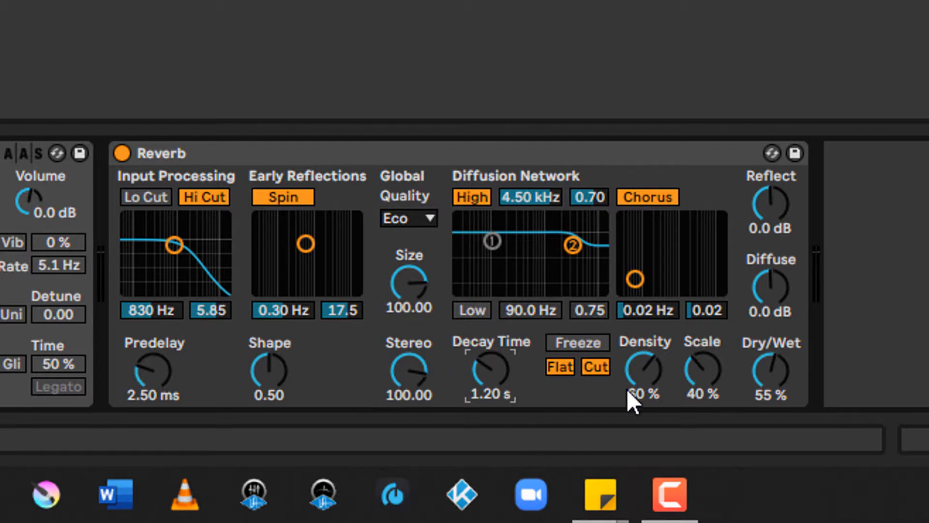
Step: Set the Reverb's diffusion density to 96 %, try its scale at 100 %, and lower the scale to 23 %
left_click_drag(642, 370, 643, 428)
left_click_drag(643, 370, 643, 278)
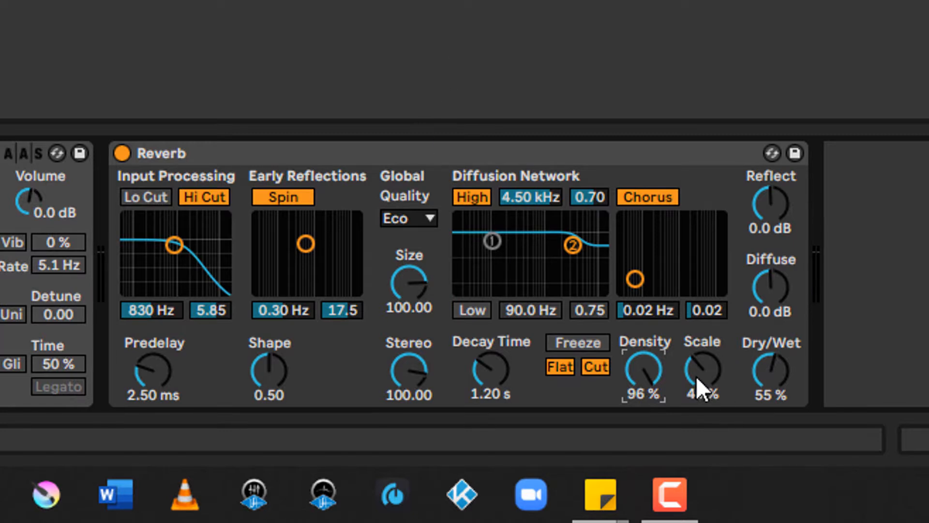
left_click_drag(703, 370, 704, 319)
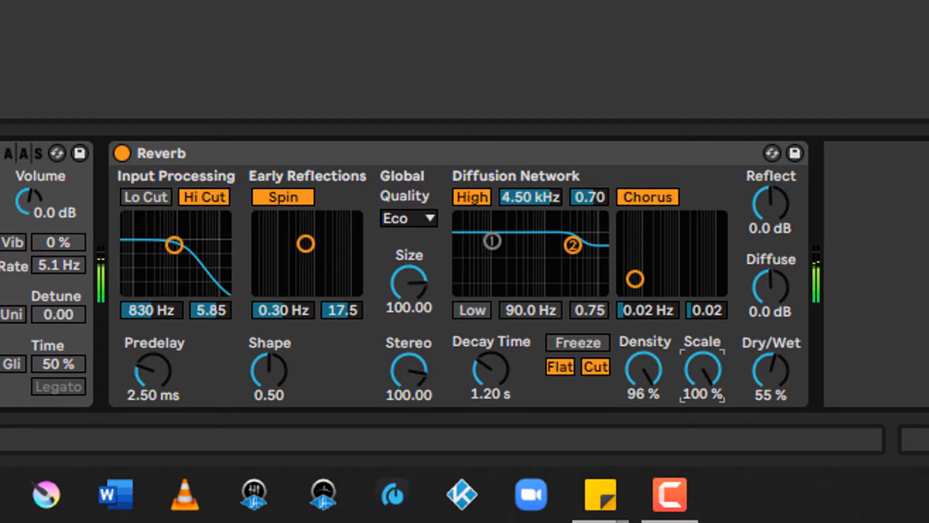
left_click_drag(703, 369, 703, 445)
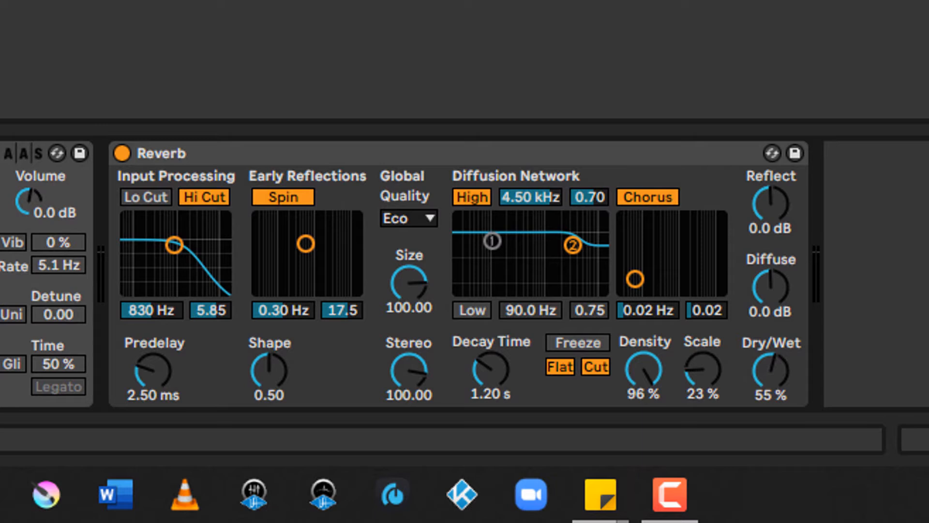
Step: Swap the Reverb's current settings for the Oil Barrel preset
left_click(770, 151)
key("Return")
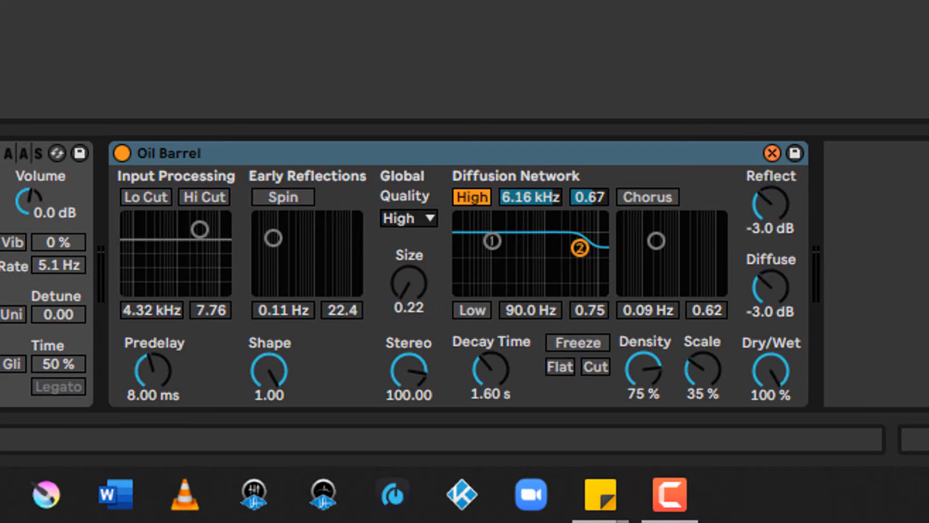